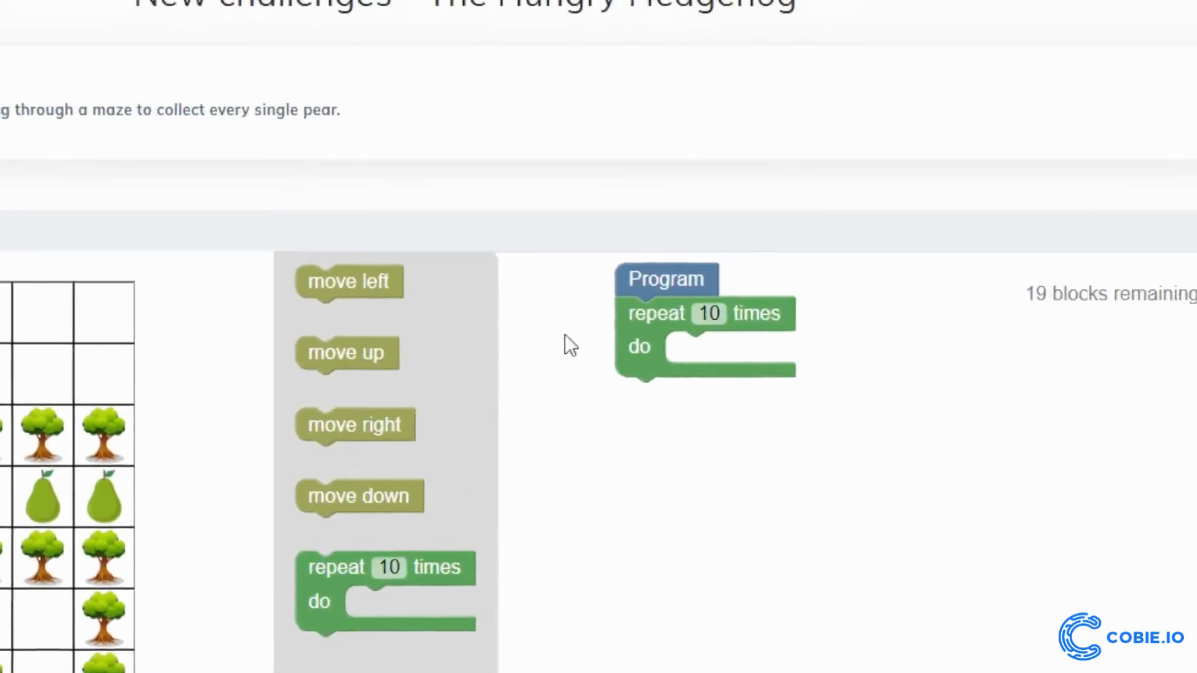
Set the repeat block to 6 times, place a move right block inside it, and run the program
{"action": "left_click", "coordinate": [591, 333]}
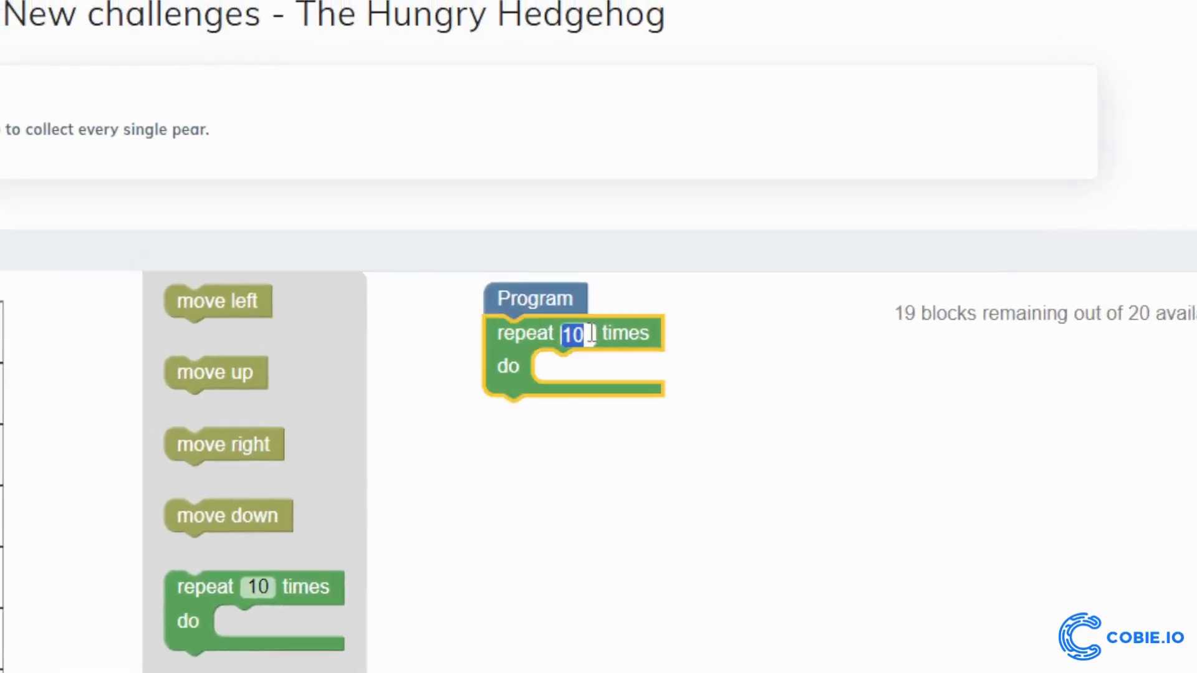
{"action": "type", "text": "6"}
{"action": "left_click", "coordinate": [226, 515]}
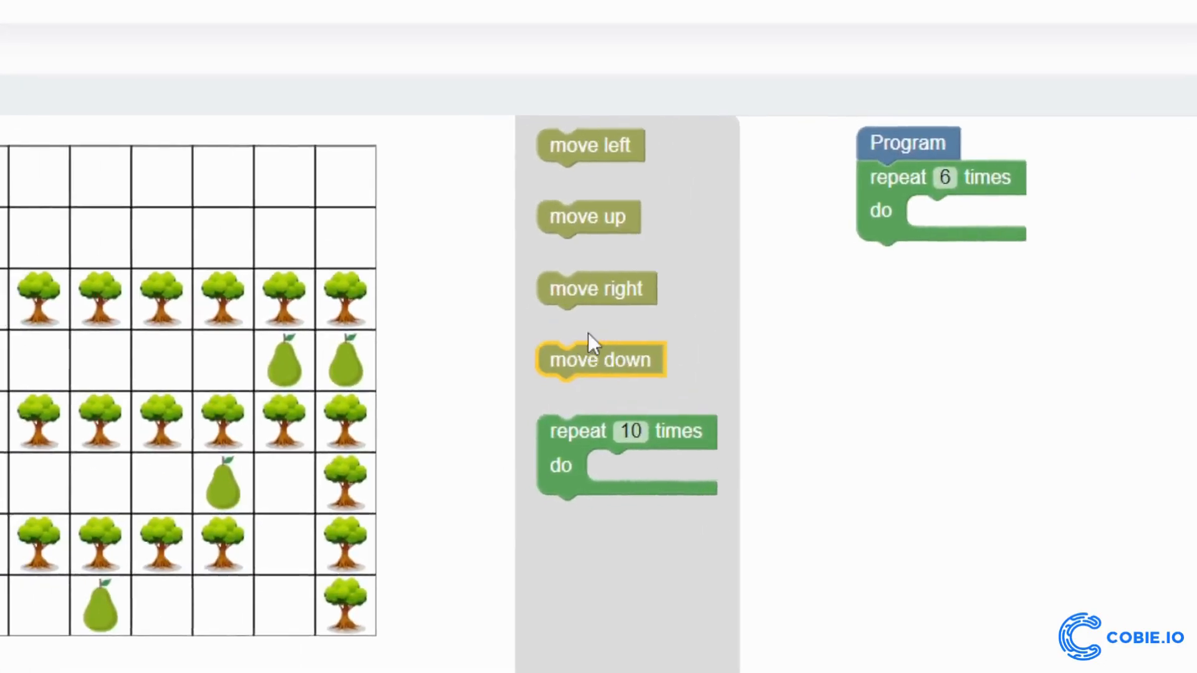
{"action": "left_click_drag", "start_coordinate": [598, 299], "coordinate": [983, 231]}
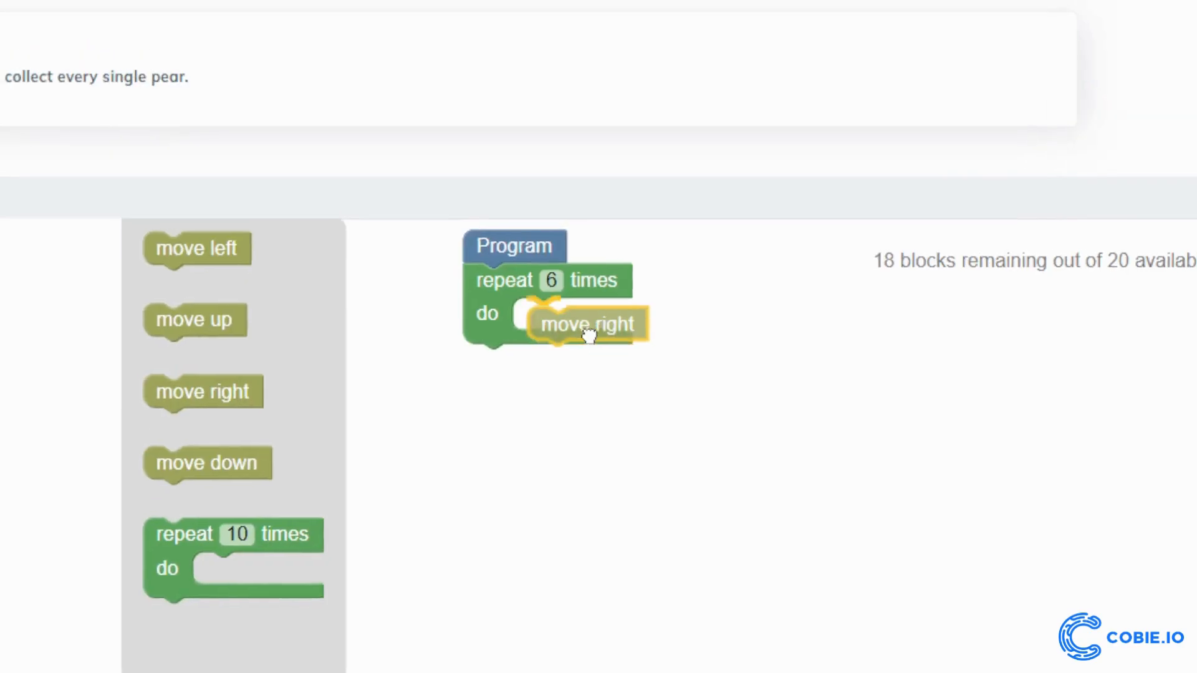
{"action": "left_click_drag", "start_coordinate": [589, 335], "coordinate": [586, 331]}
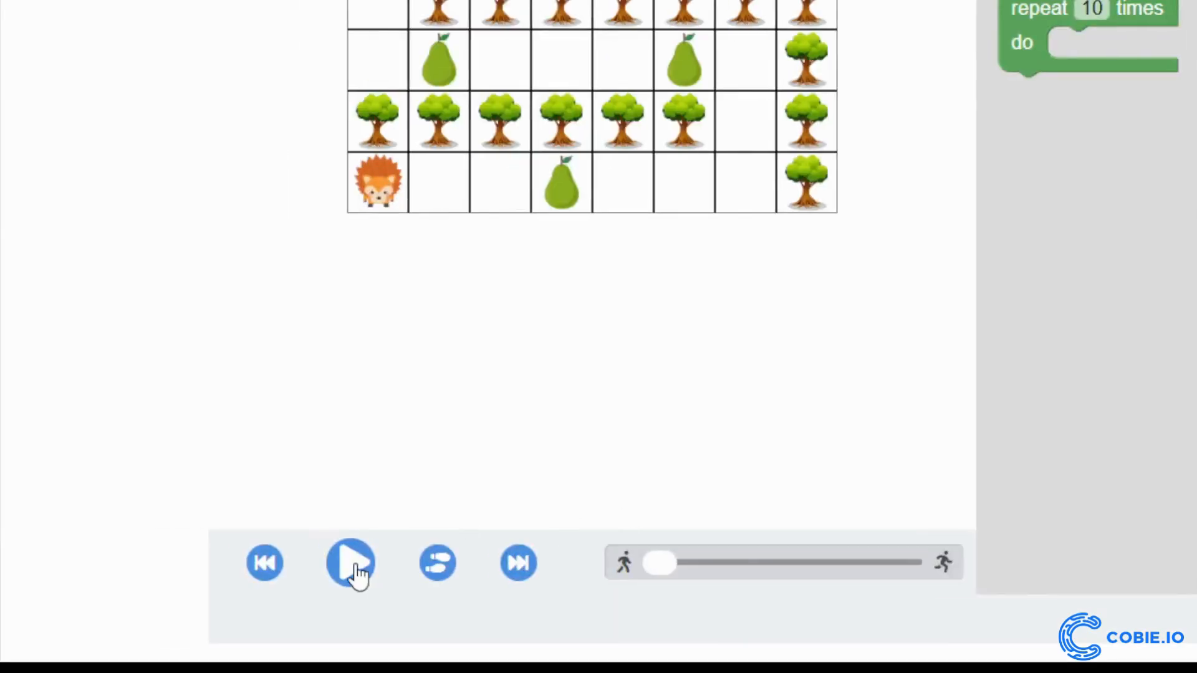
{"action": "left_click", "coordinate": [355, 568]}
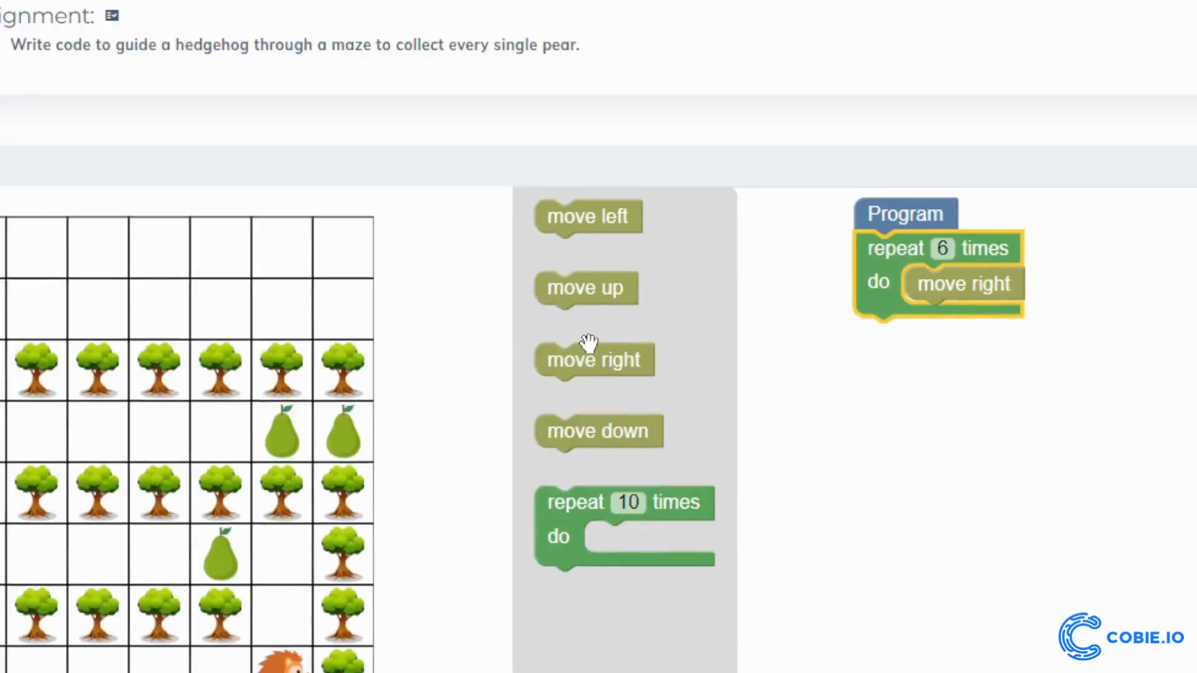
Add two move up blocks beneath the repeat loop in the hedgehog's program
{"action": "left_click_drag", "start_coordinate": [584, 287], "coordinate": [921, 357]}
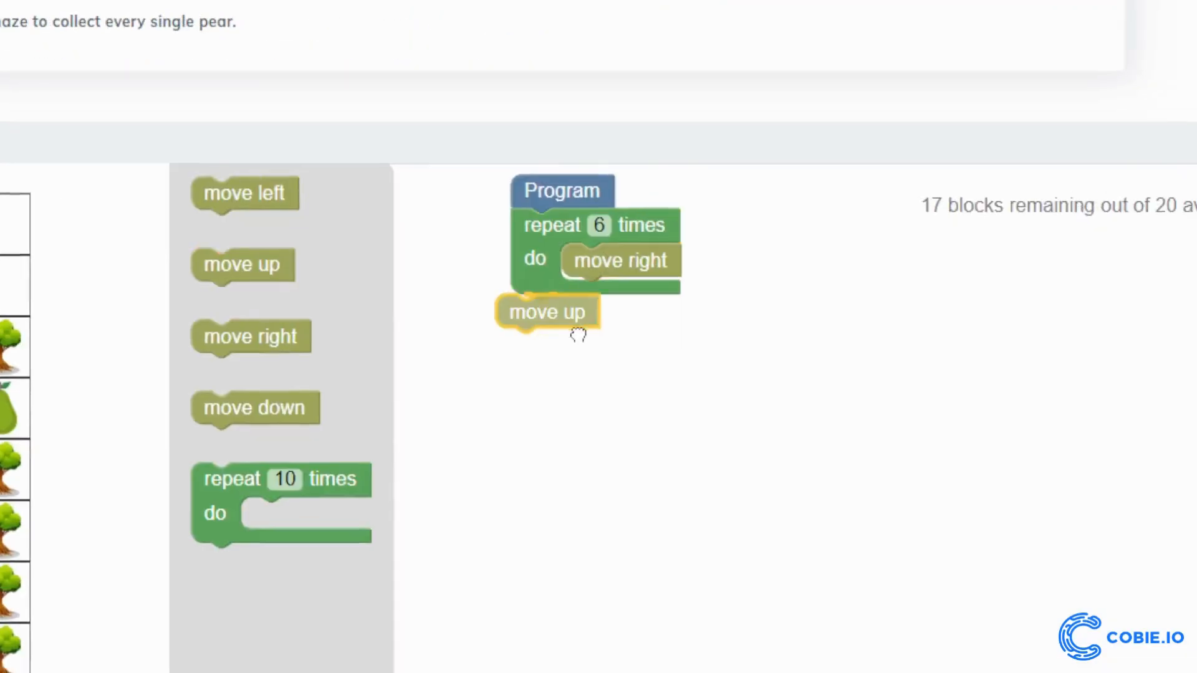
{"action": "left_click_drag", "start_coordinate": [578, 335], "coordinate": [602, 341]}
{"action": "left_click_drag", "start_coordinate": [247, 275], "coordinate": [531, 360]}
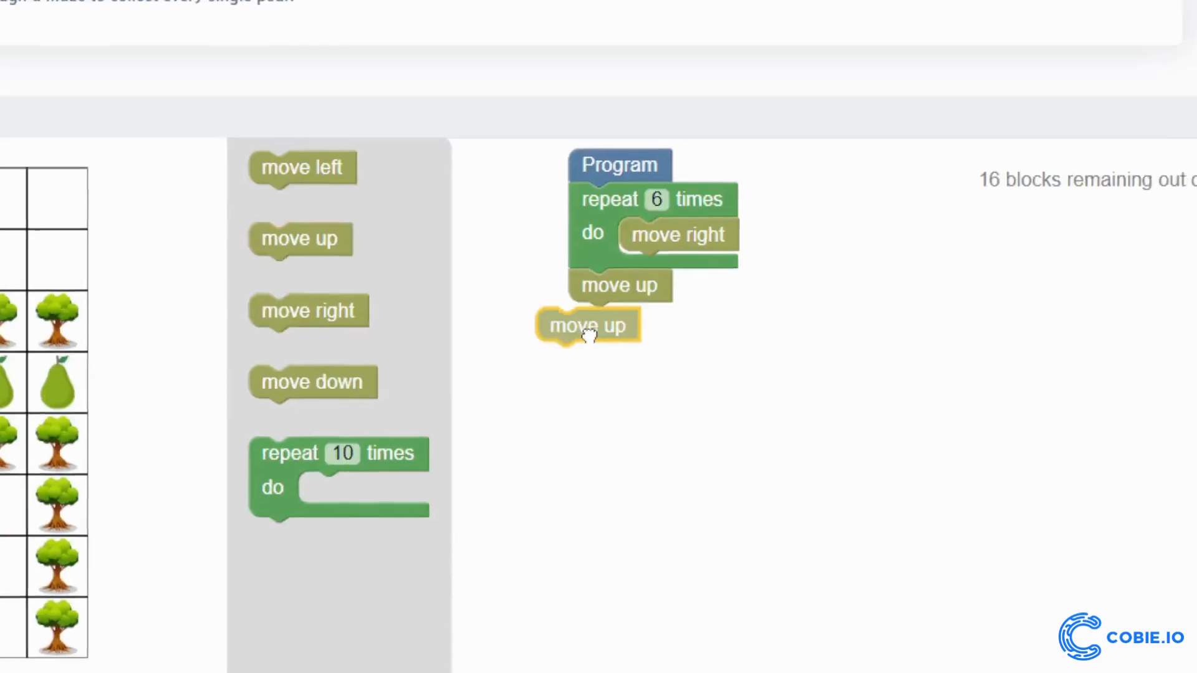
{"action": "mouse_move", "coordinate": [589, 335]}
{"action": "left_mouse_down"}
{"action": "mouse_move", "coordinate": [608, 337]}
{"action": "mouse_move", "coordinate": [591, 337]}
{"action": "left_mouse_up"}
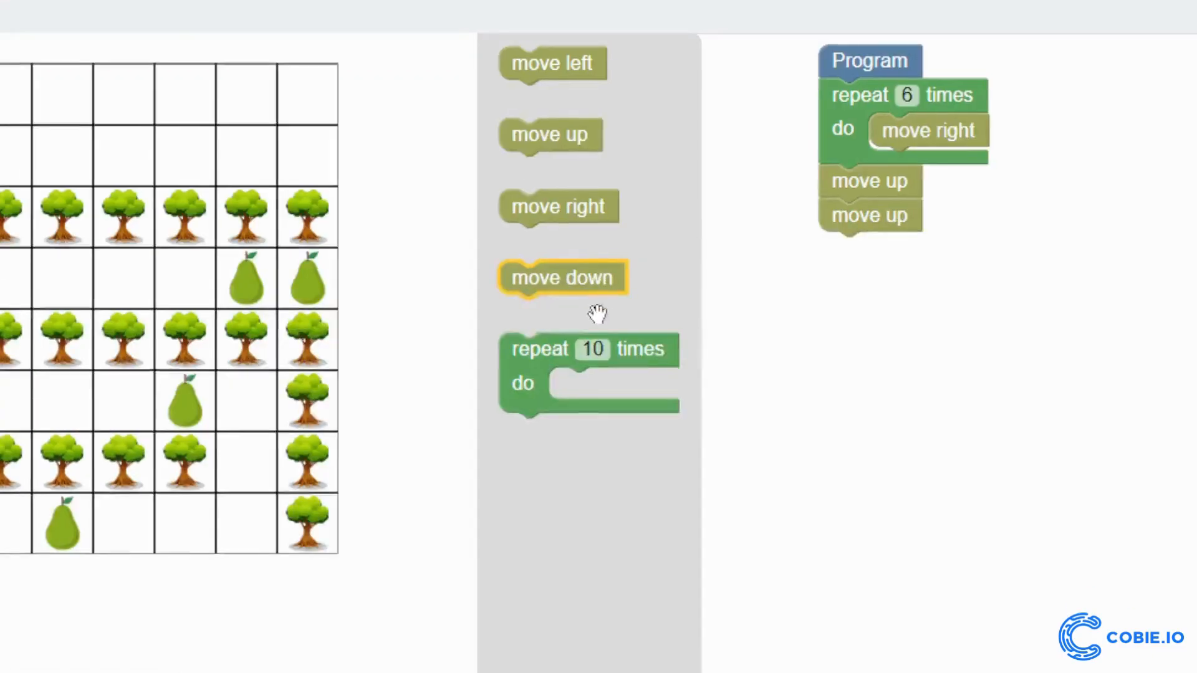
{"action": "left_click_drag", "start_coordinate": [241, 459], "coordinate": [480, 458]}
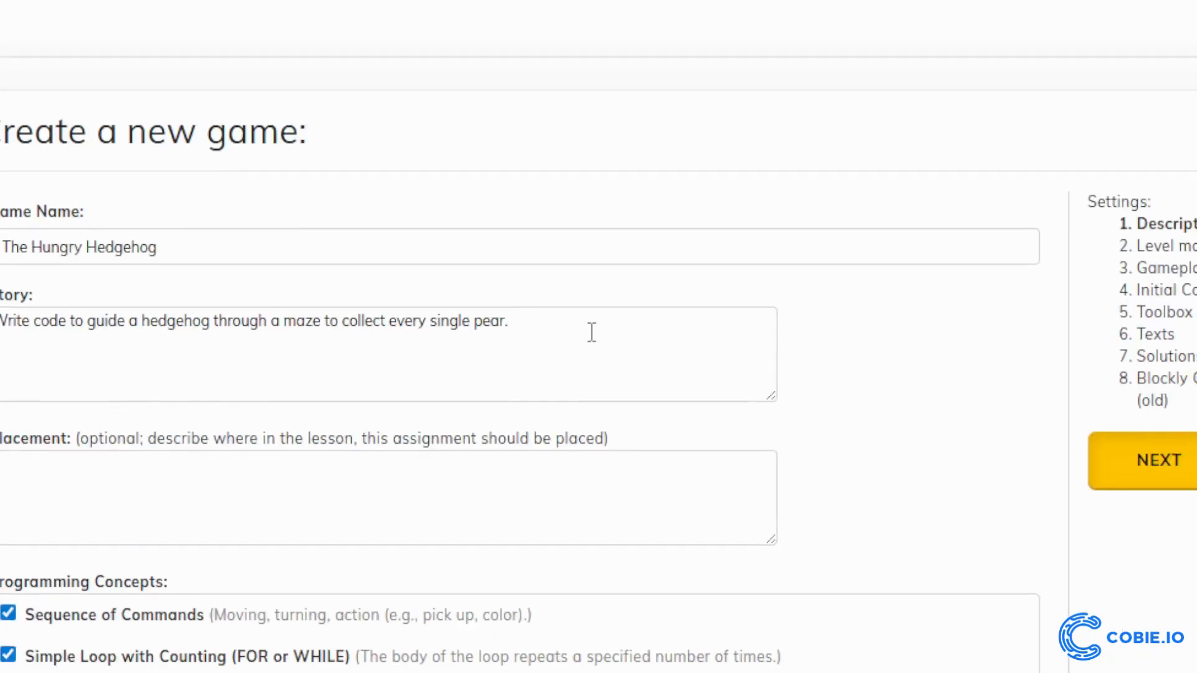
Review the story and game name in the new game's description settings
{"action": "left_click_drag", "start_coordinate": [592, 333], "coordinate": [0, 300]}
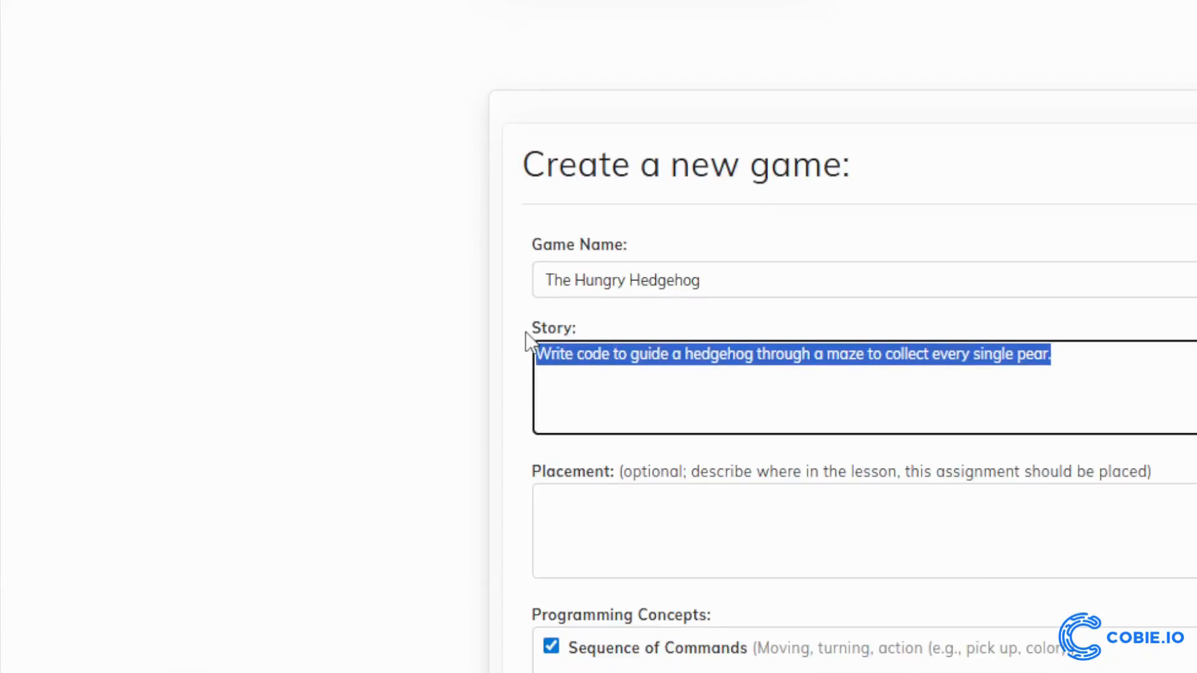
{"action": "triple_click", "coordinate": [728, 276]}
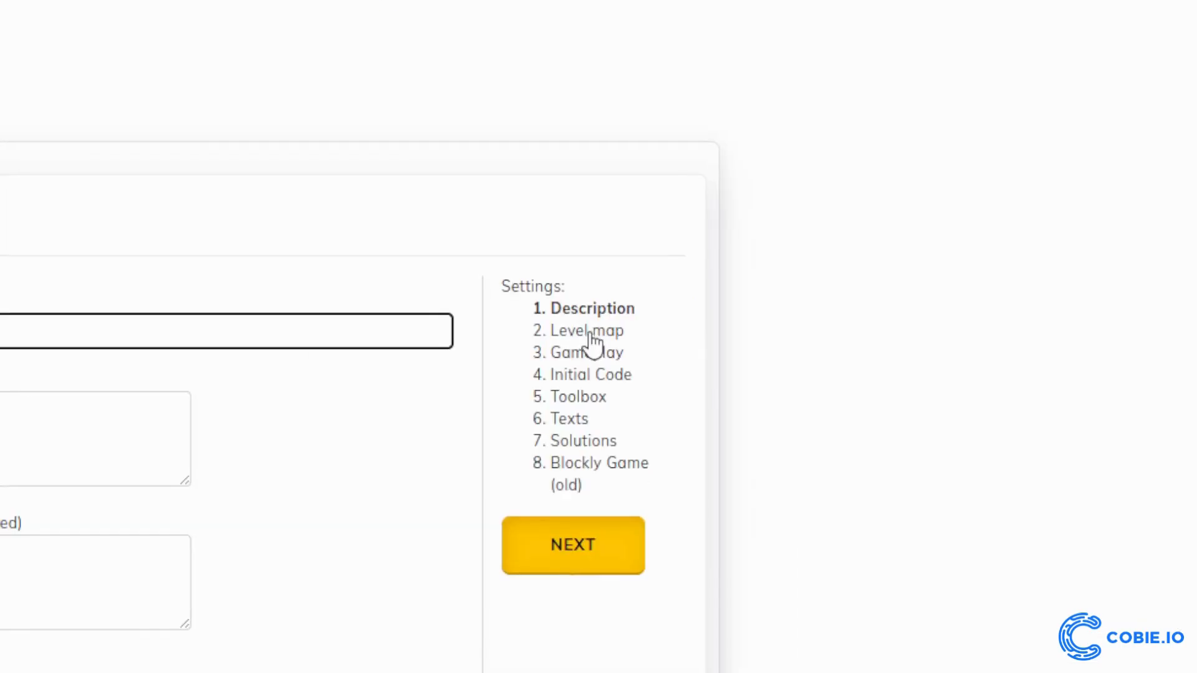
Place the hedgehog hero in the first cell of the level map's bottom row
{"action": "left_click", "coordinate": [592, 341]}
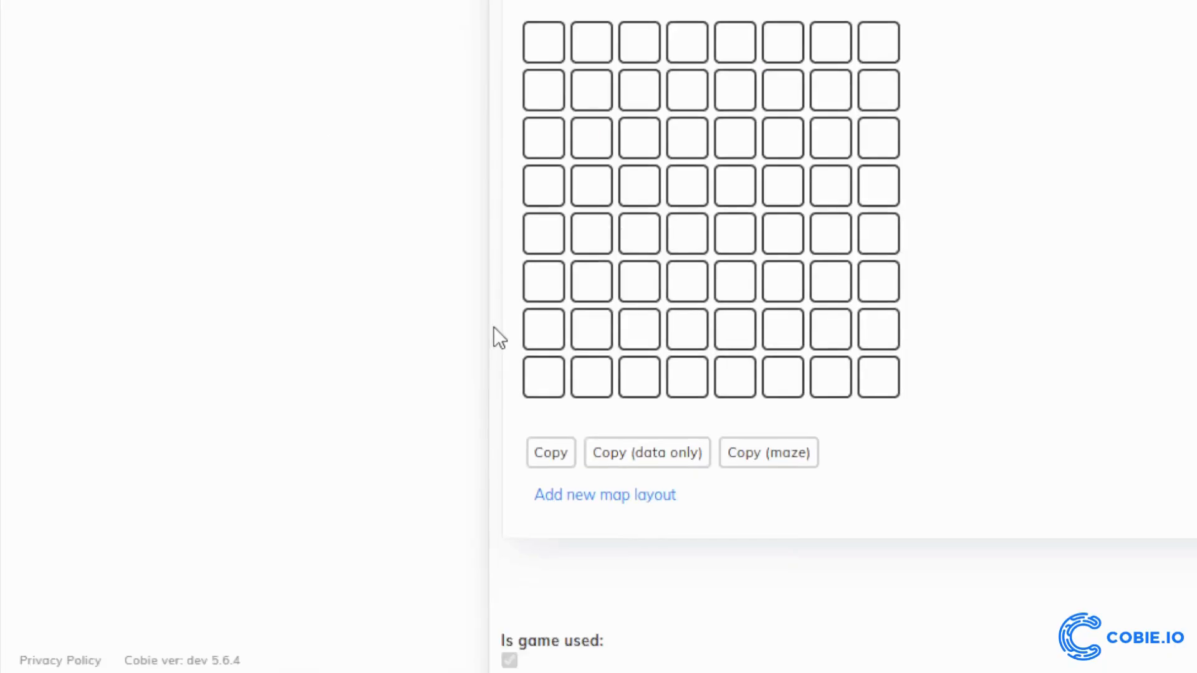
{"action": "left_click", "coordinate": [541, 360]}
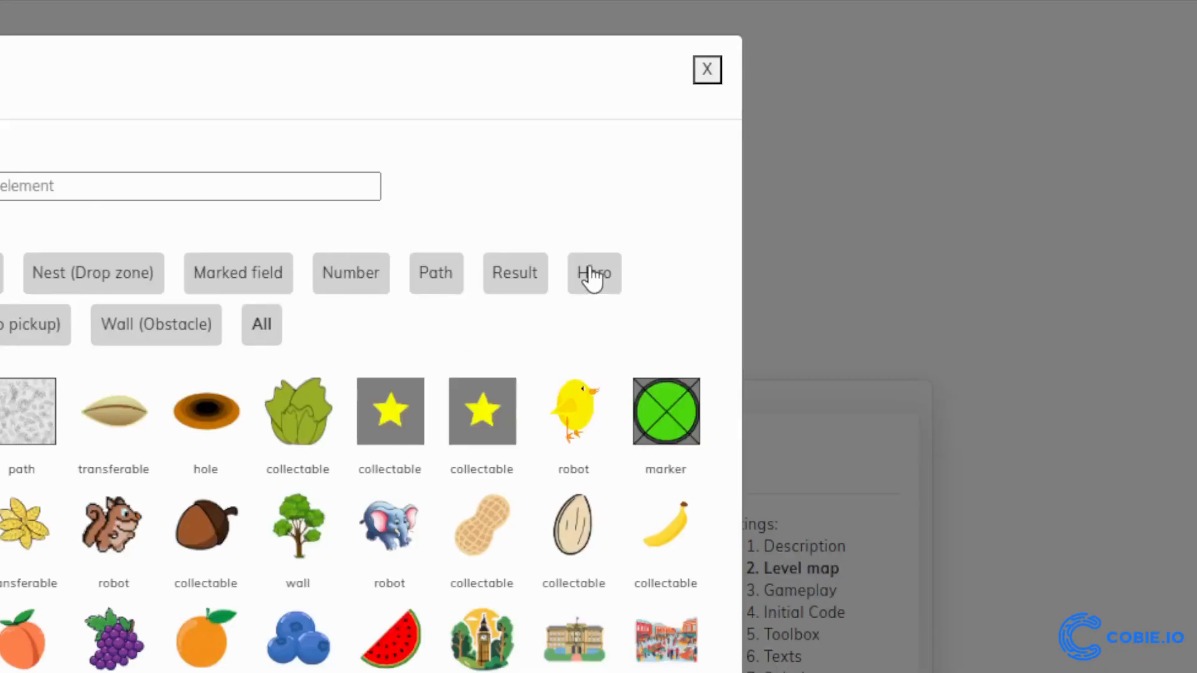
{"action": "left_click", "coordinate": [593, 275]}
{"action": "left_click", "coordinate": [593, 337]}
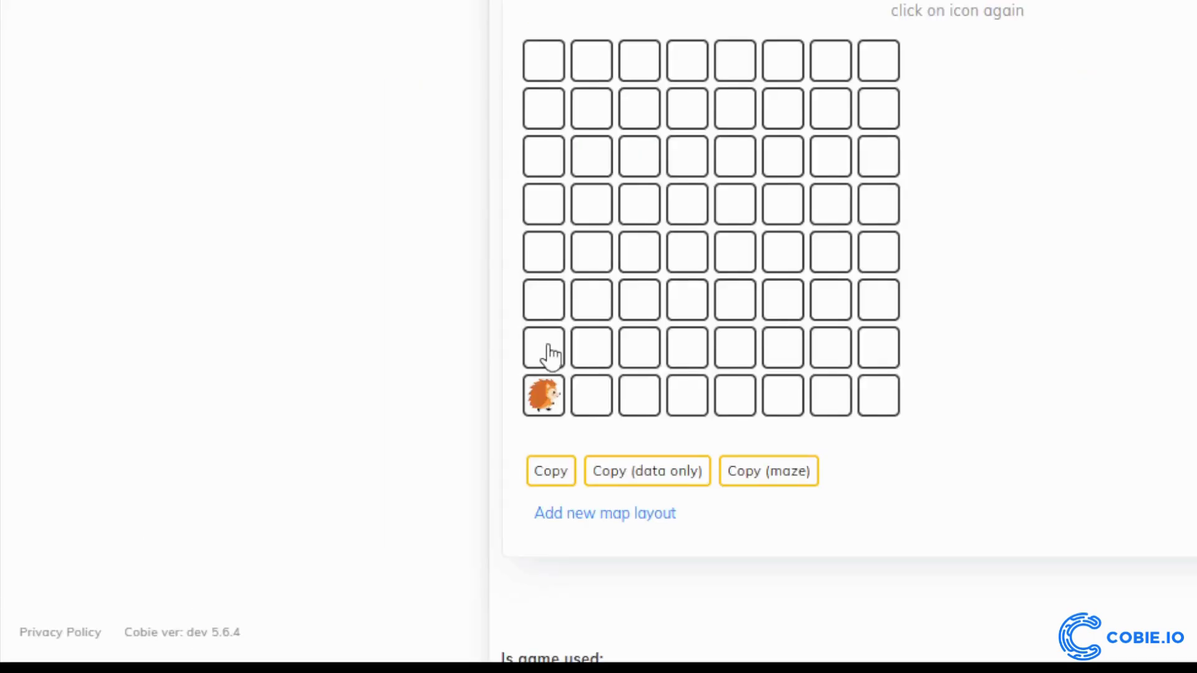
Choose the green tree obstacle and place it across row 7 of the level map in columns 1 to 6 and column 8
{"action": "left_click", "coordinate": [586, 346]}
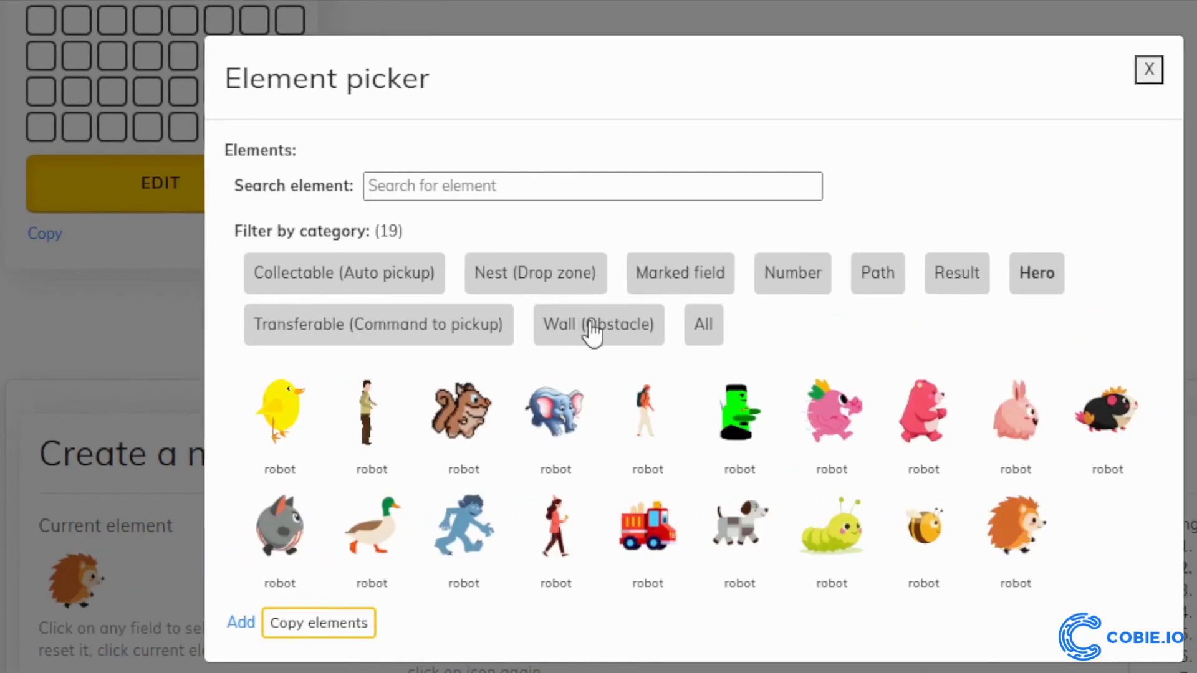
{"action": "left_click", "coordinate": [590, 324]}
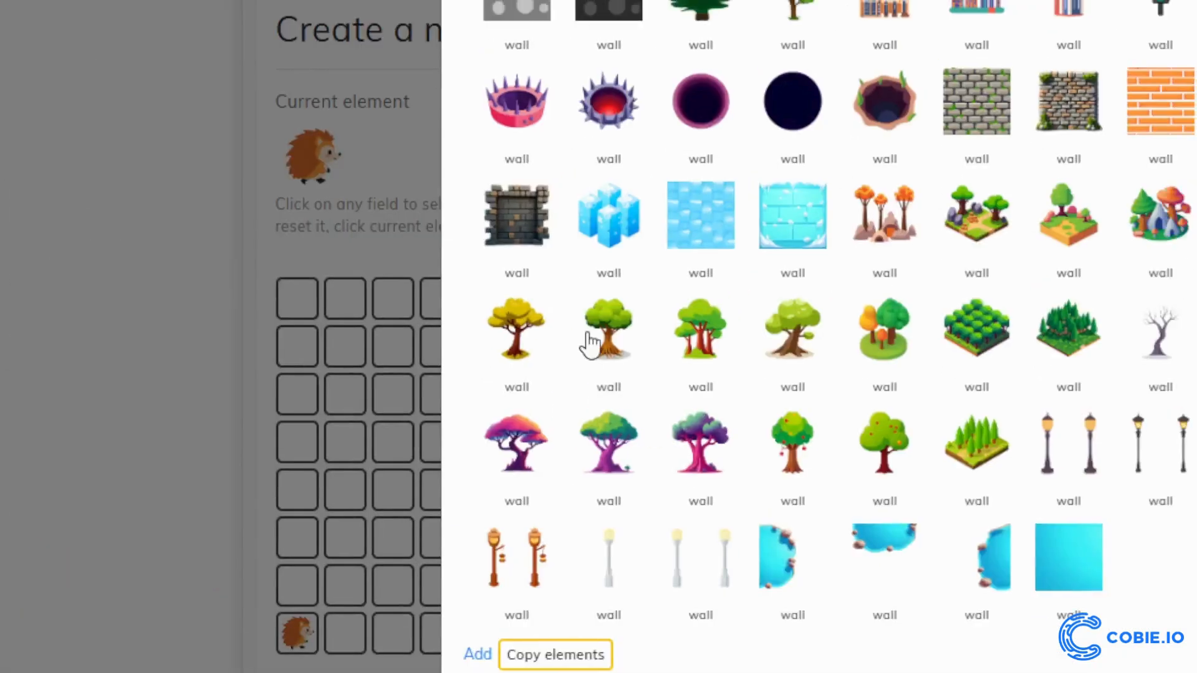
{"action": "left_click", "coordinate": [591, 343]}
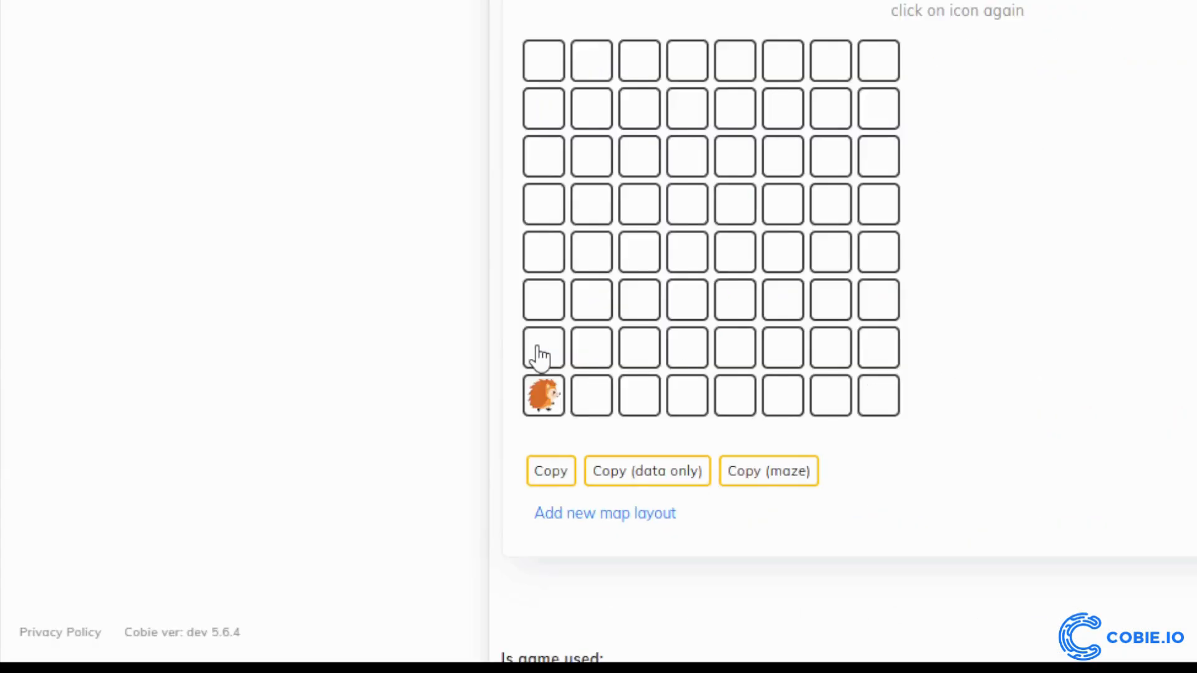
{"action": "left_click", "coordinate": [540, 357]}
{"action": "left_click", "coordinate": [592, 356]}
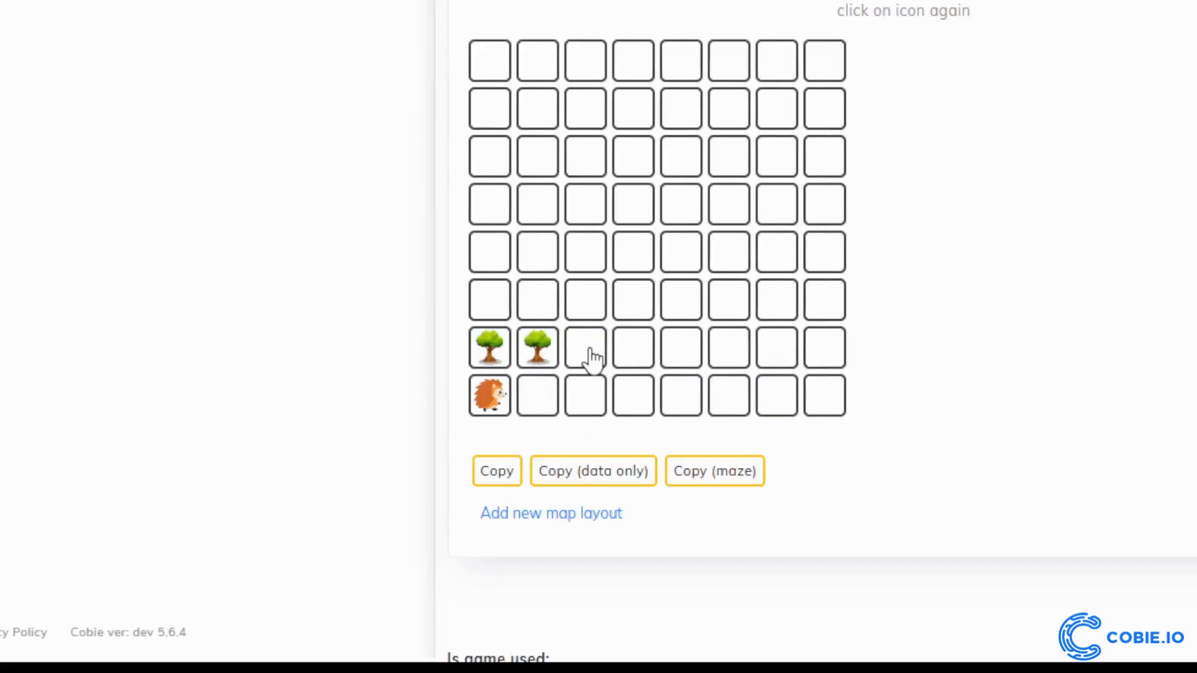
{"action": "left_click", "coordinate": [586, 358]}
{"action": "left_click", "coordinate": [634, 358]}
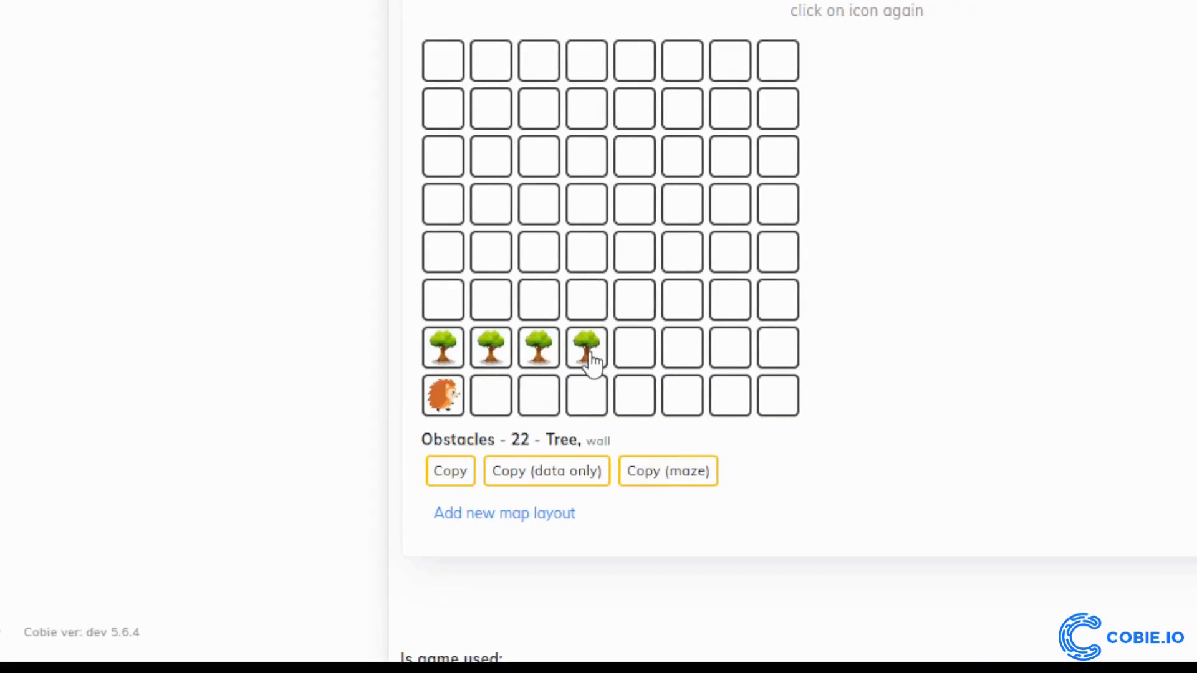
{"action": "left_click", "coordinate": [682, 358]}
{"action": "left_click", "coordinate": [588, 356]}
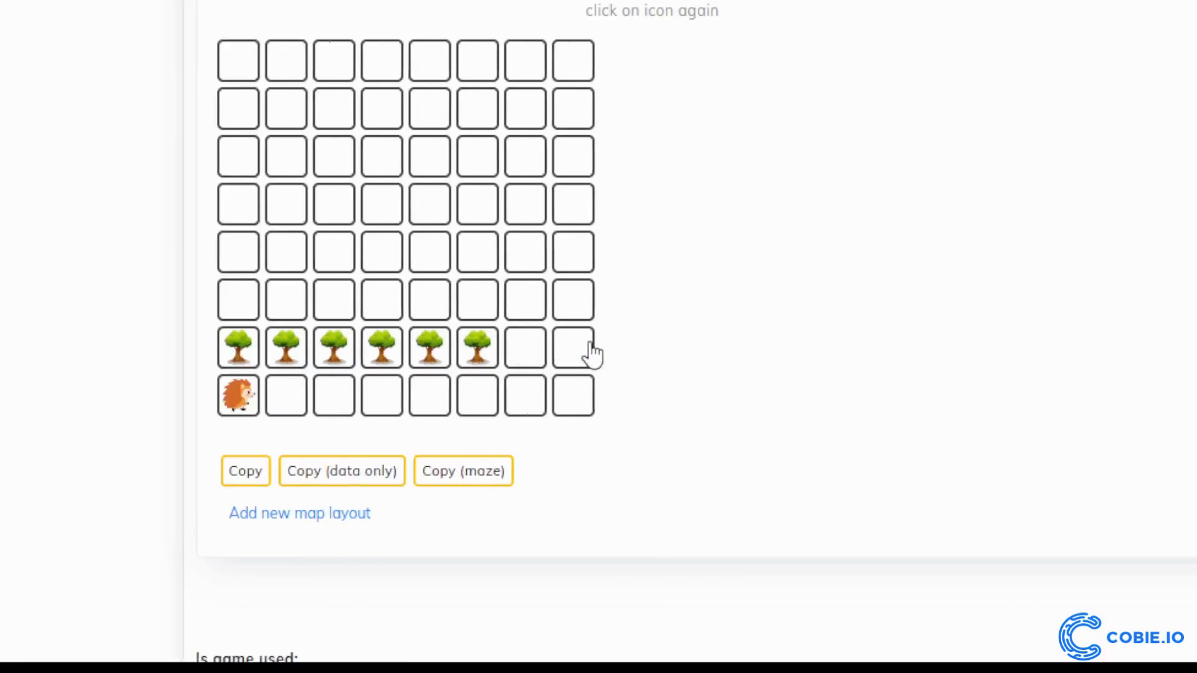
{"action": "left_click", "coordinate": [586, 353]}
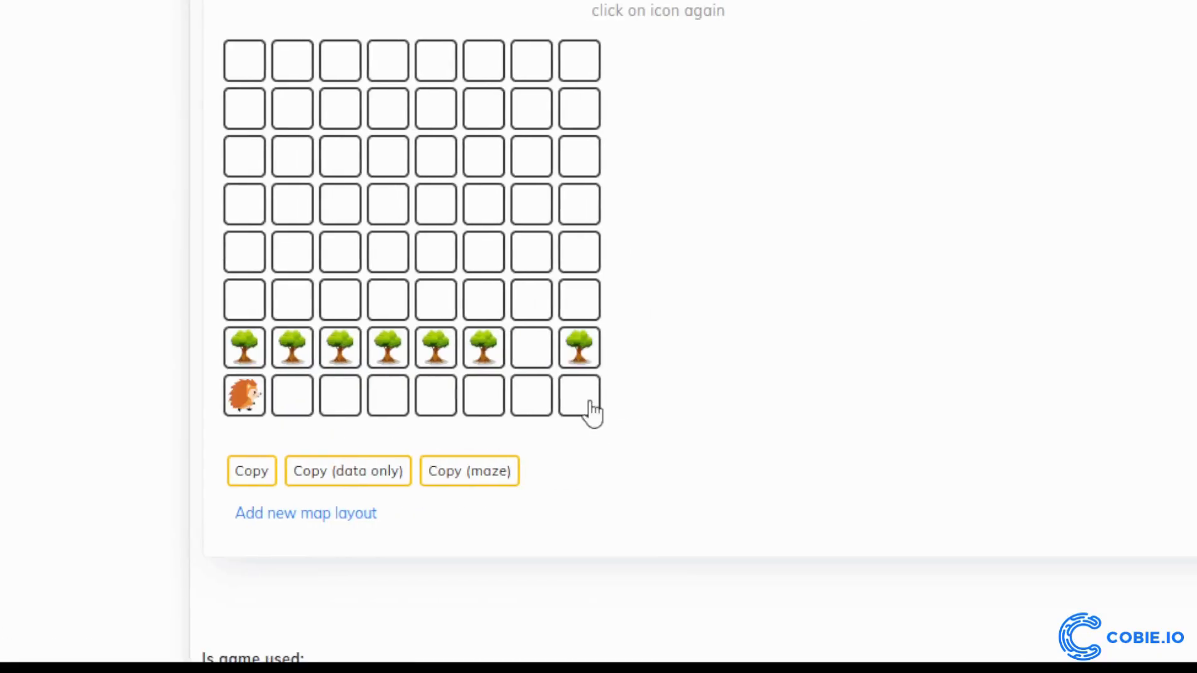
Place trees in column 8 of rows 8 and 6, and in columns 2 to 8 of row 5
{"action": "left_click", "coordinate": [592, 406]}
{"action": "left_click", "coordinate": [591, 342]}
{"action": "left_click", "coordinate": [582, 288]}
{"action": "left_click", "coordinate": [533, 287]}
{"action": "left_click", "coordinate": [592, 342]}
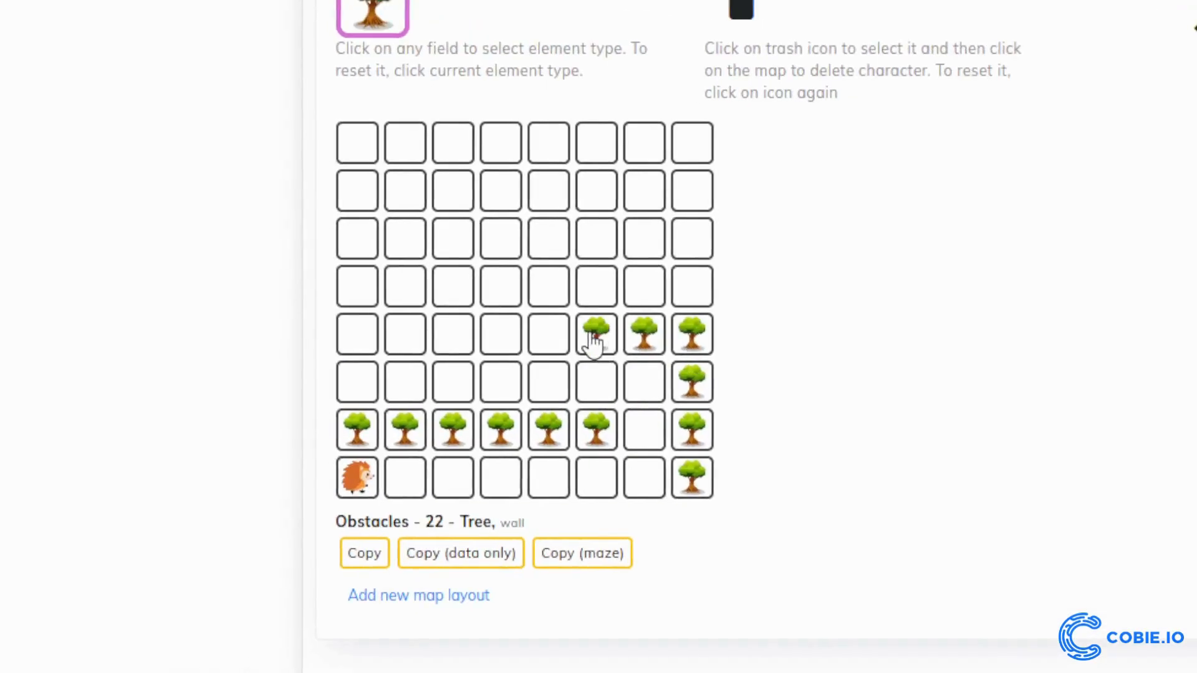
{"action": "left_click", "coordinate": [545, 341]}
{"action": "left_click", "coordinate": [497, 342]}
{"action": "left_click", "coordinate": [449, 342]}
{"action": "left_click", "coordinate": [545, 336]}
Fill all eight cells of the map's third row with trees
{"action": "left_click", "coordinate": [499, 239]}
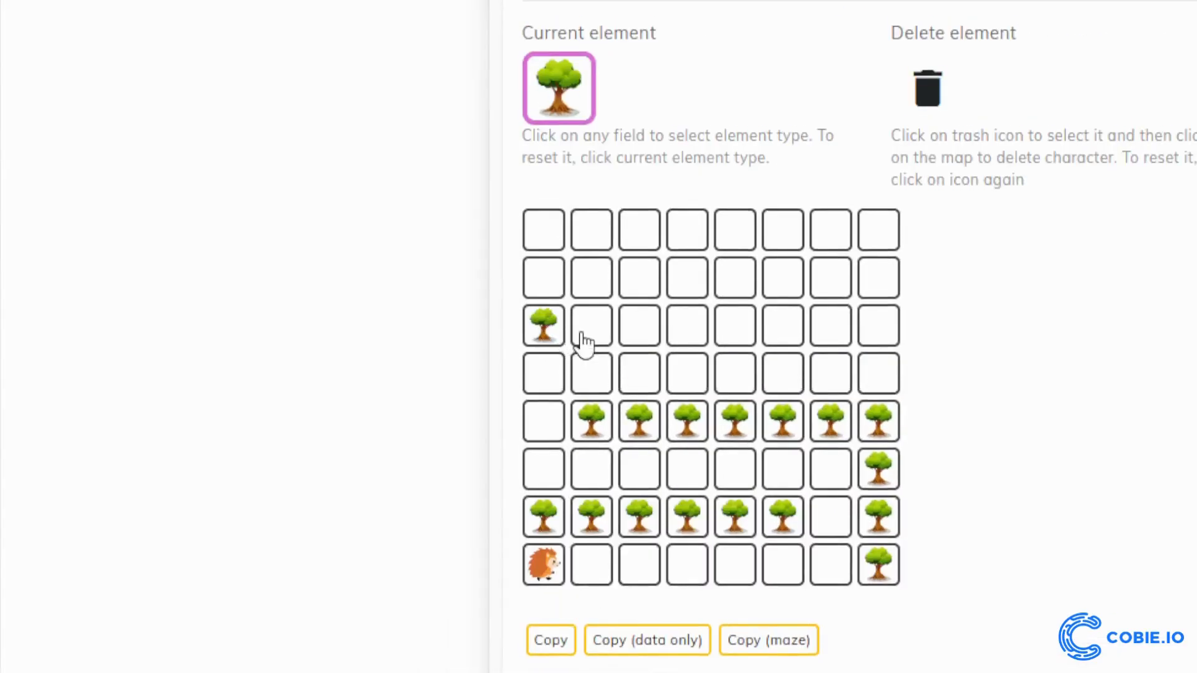
{"action": "left_click", "coordinate": [586, 343]}
{"action": "left_click", "coordinate": [640, 343]}
{"action": "left_click", "coordinate": [593, 342]}
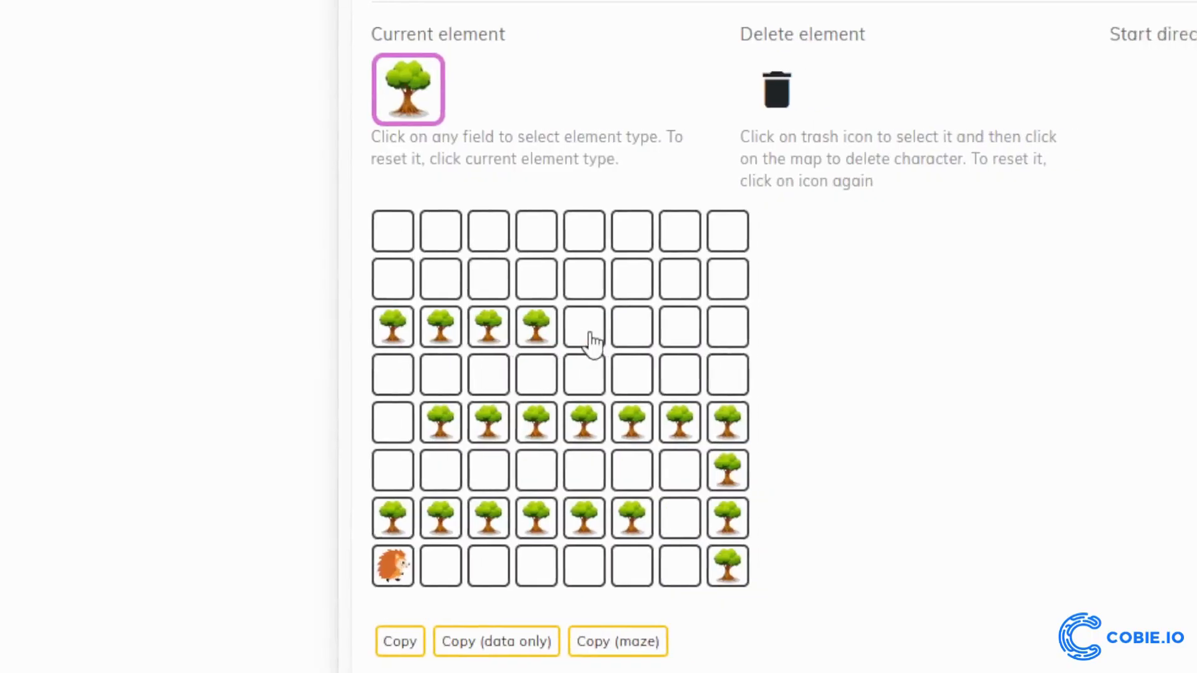
{"action": "left_click", "coordinate": [640, 342]}
{"action": "left_click", "coordinate": [688, 341]}
{"action": "left_click", "coordinate": [735, 342]}
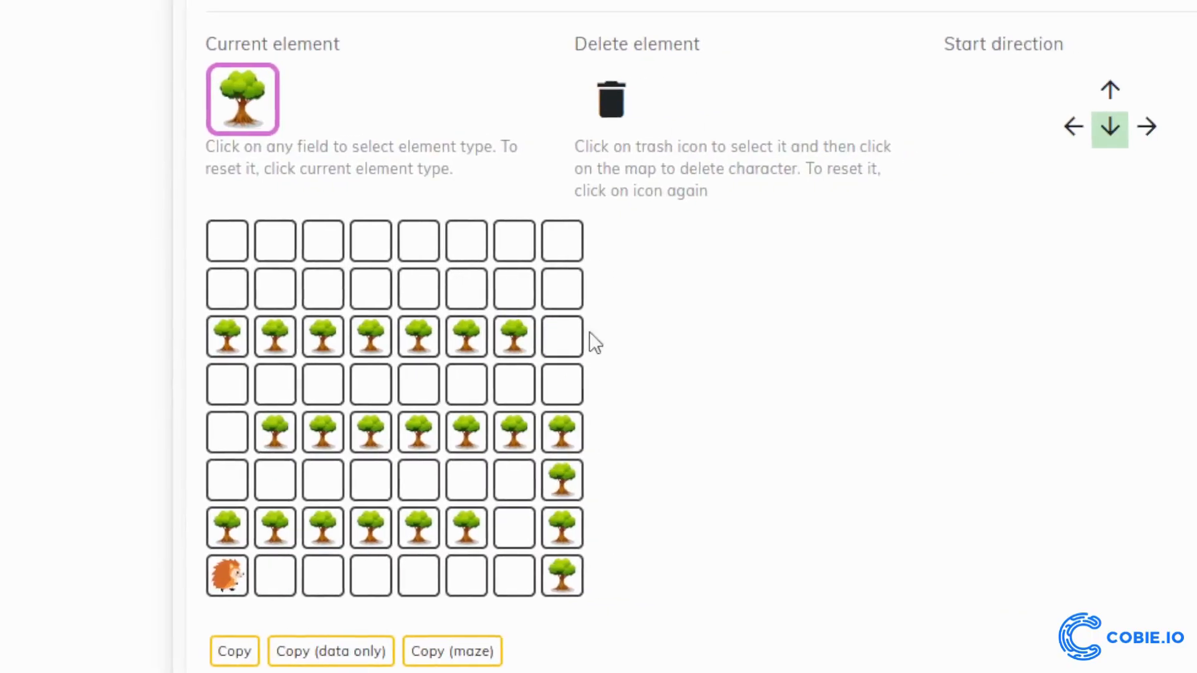
{"action": "left_click", "coordinate": [620, 332]}
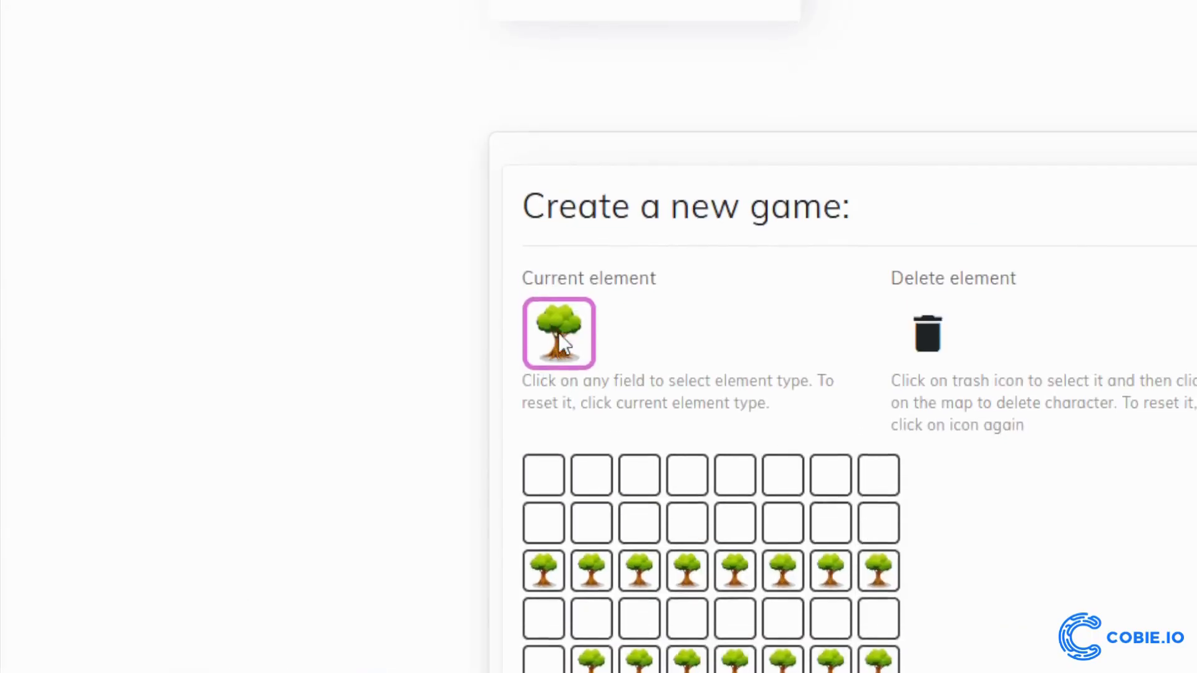
Choose the pear collectable and place it at row 8 column 4, row 6 columns 2 and 6, and row 4 columns 1, 7 and 8
{"action": "left_click", "coordinate": [562, 331]}
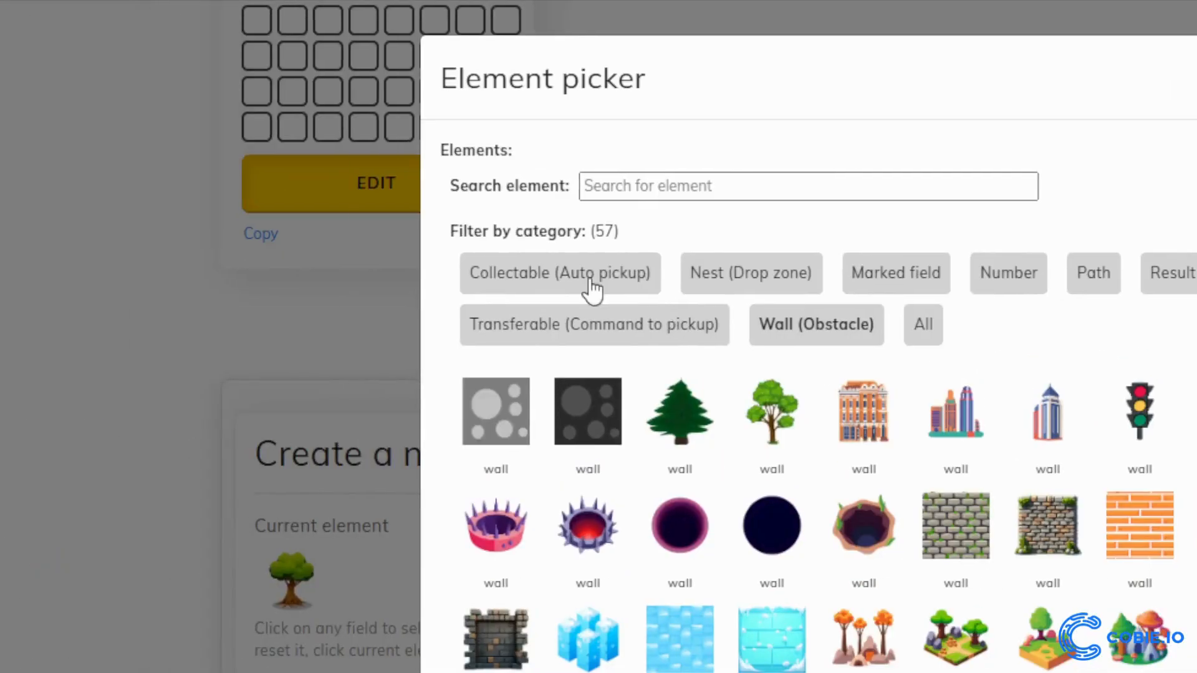
{"action": "left_click", "coordinate": [592, 288]}
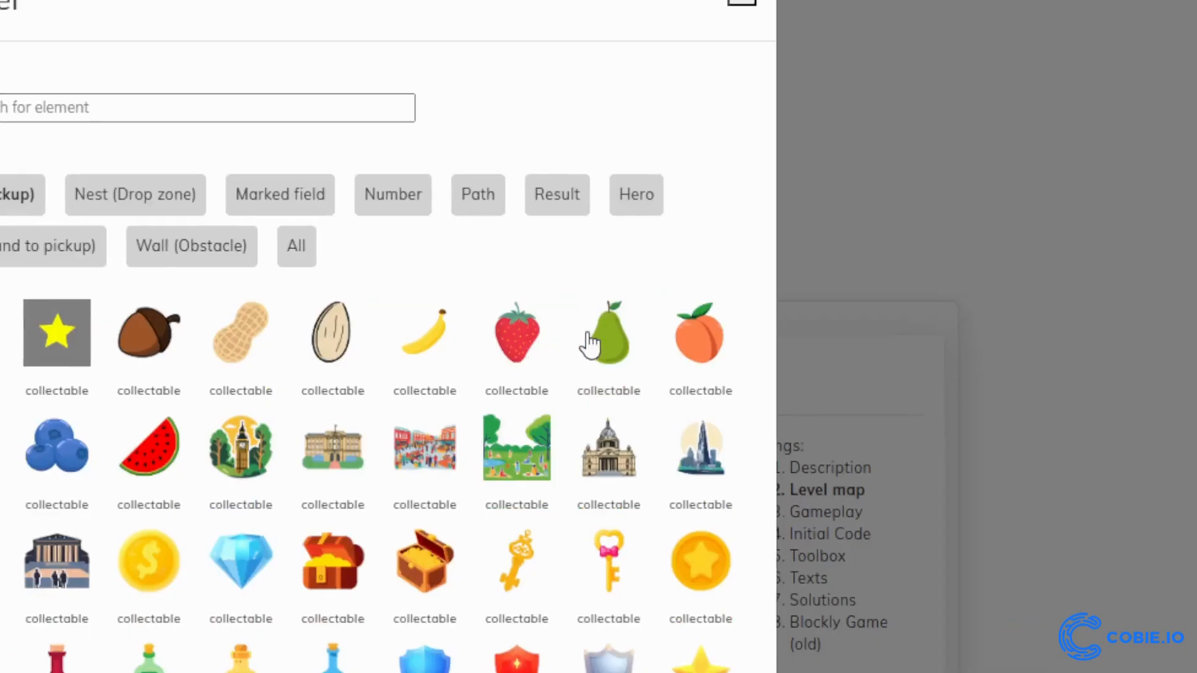
{"action": "left_click", "coordinate": [589, 344]}
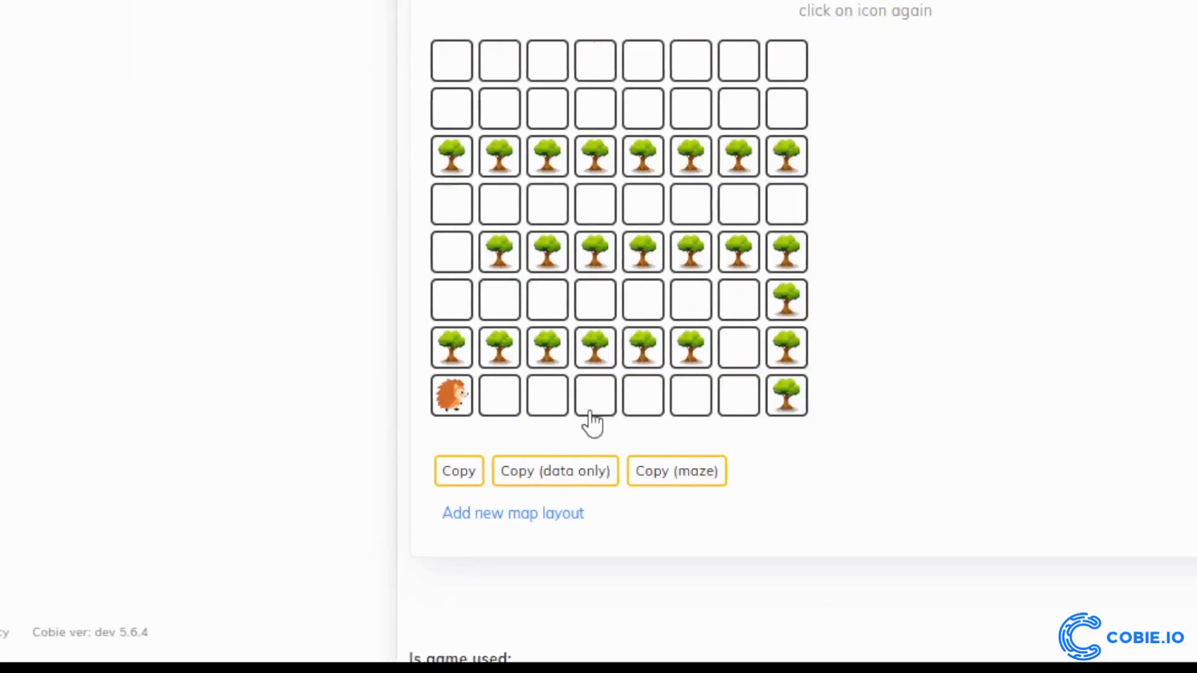
{"action": "left_click", "coordinate": [591, 412]}
{"action": "left_click", "coordinate": [691, 302]}
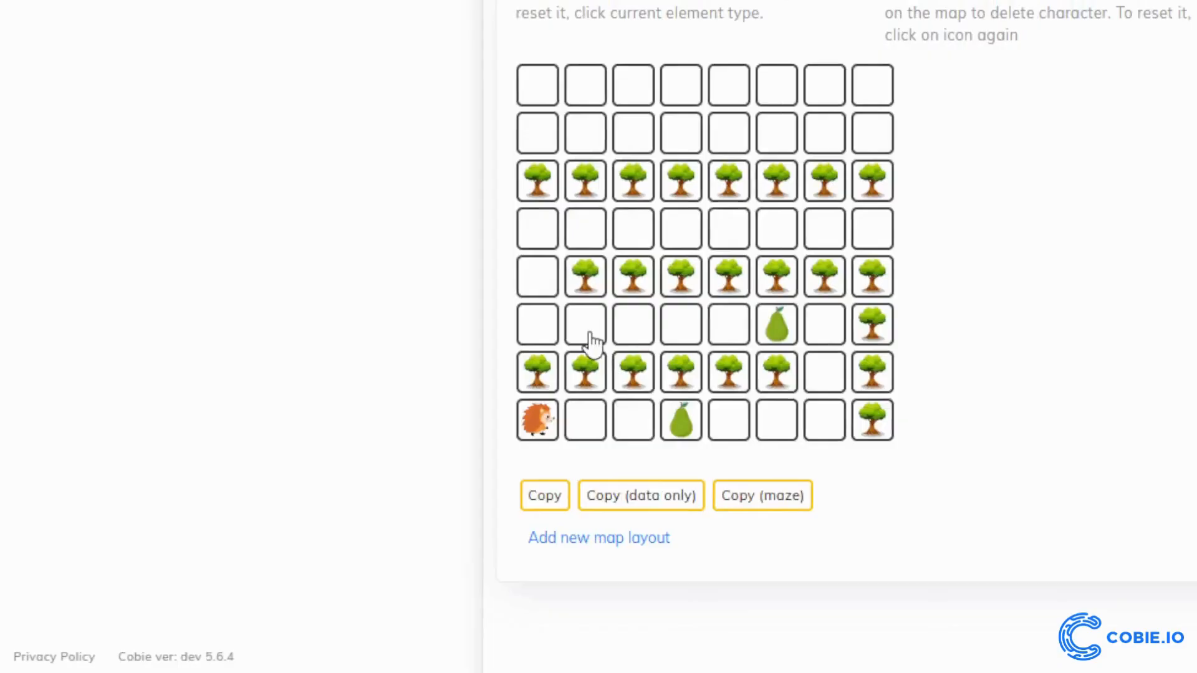
{"action": "left_click", "coordinate": [590, 343]}
{"action": "left_click", "coordinate": [539, 230]}
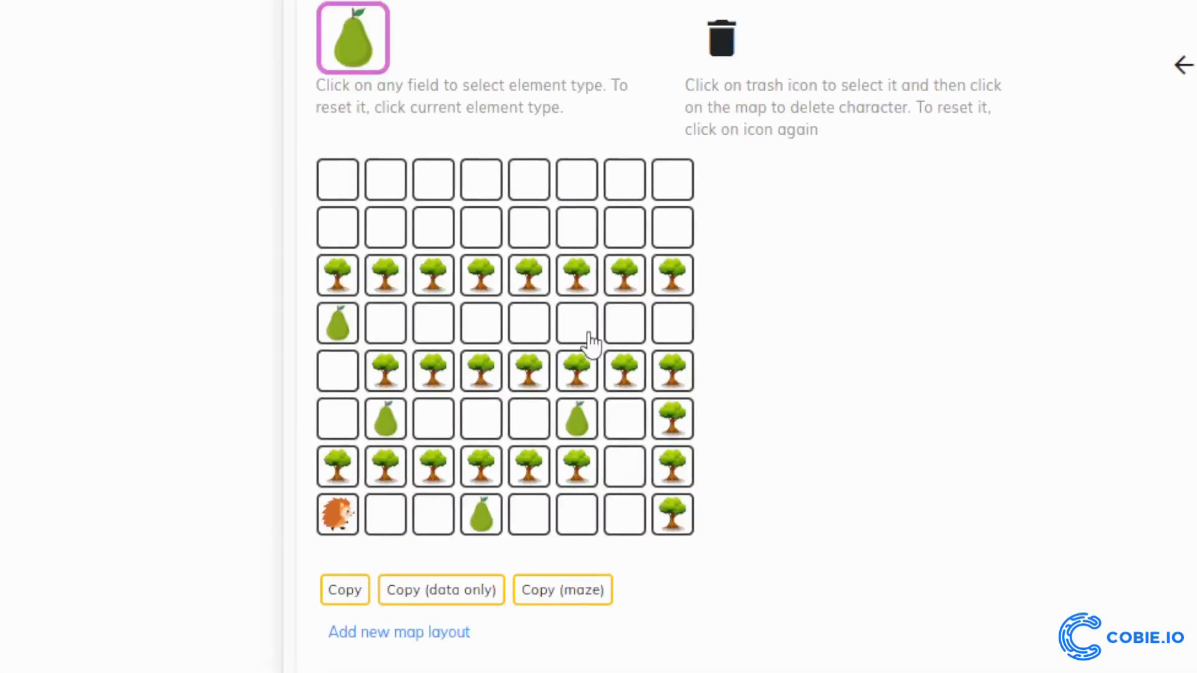
{"action": "left_click", "coordinate": [593, 342]}
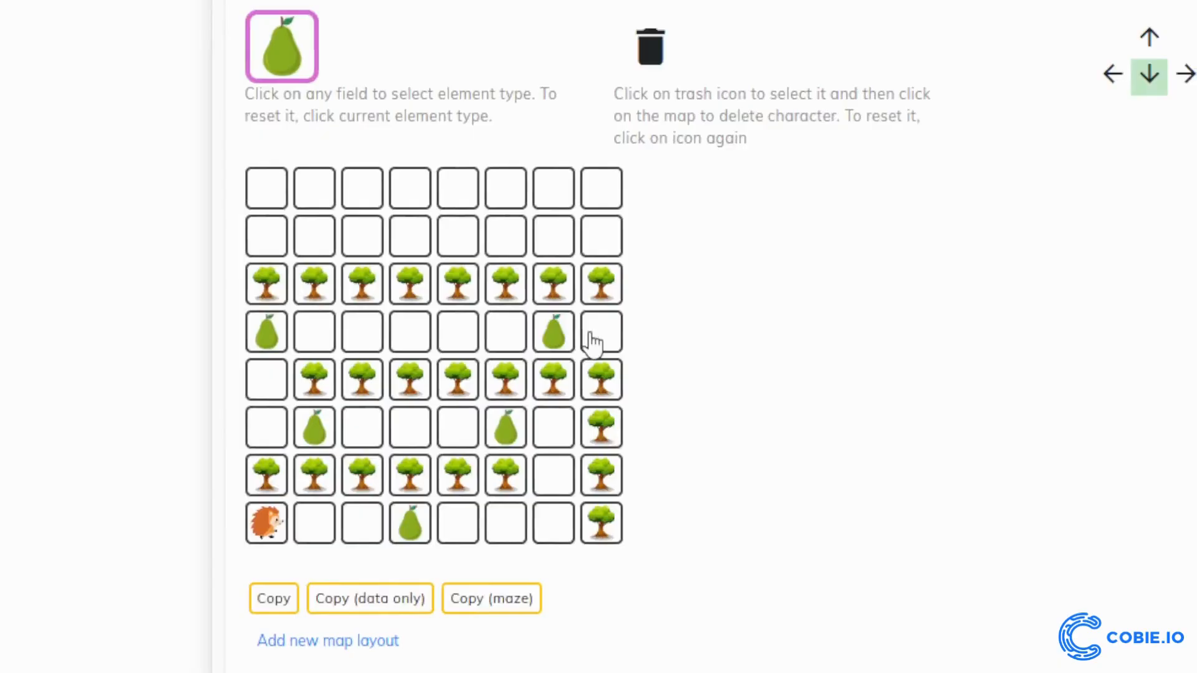
{"action": "left_click", "coordinate": [650, 330]}
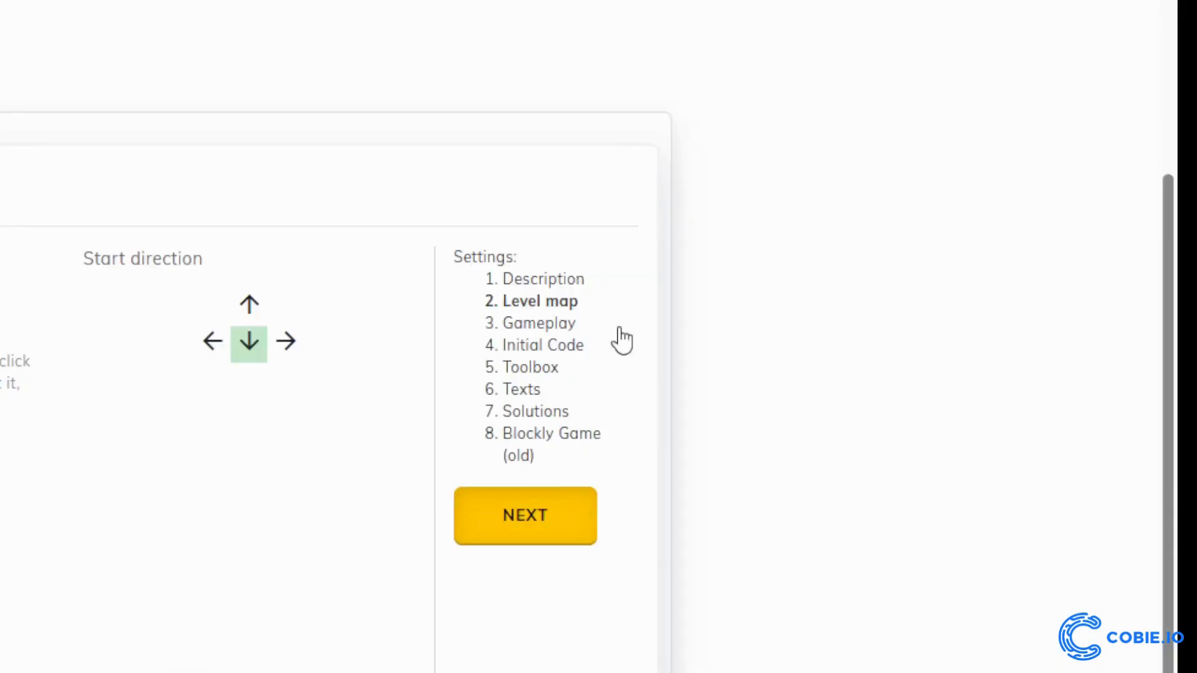
Choose how the game checks for level completion in the gameplay settings
{"action": "left_click", "coordinate": [541, 324]}
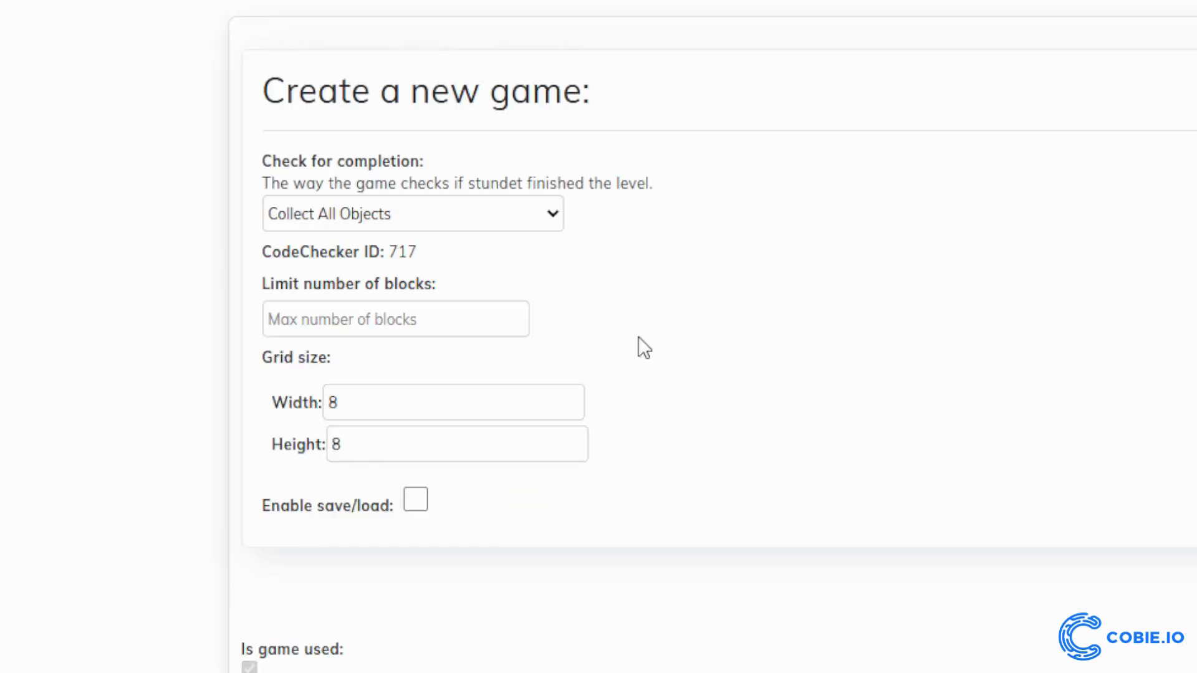
{"action": "left_click", "coordinate": [386, 222]}
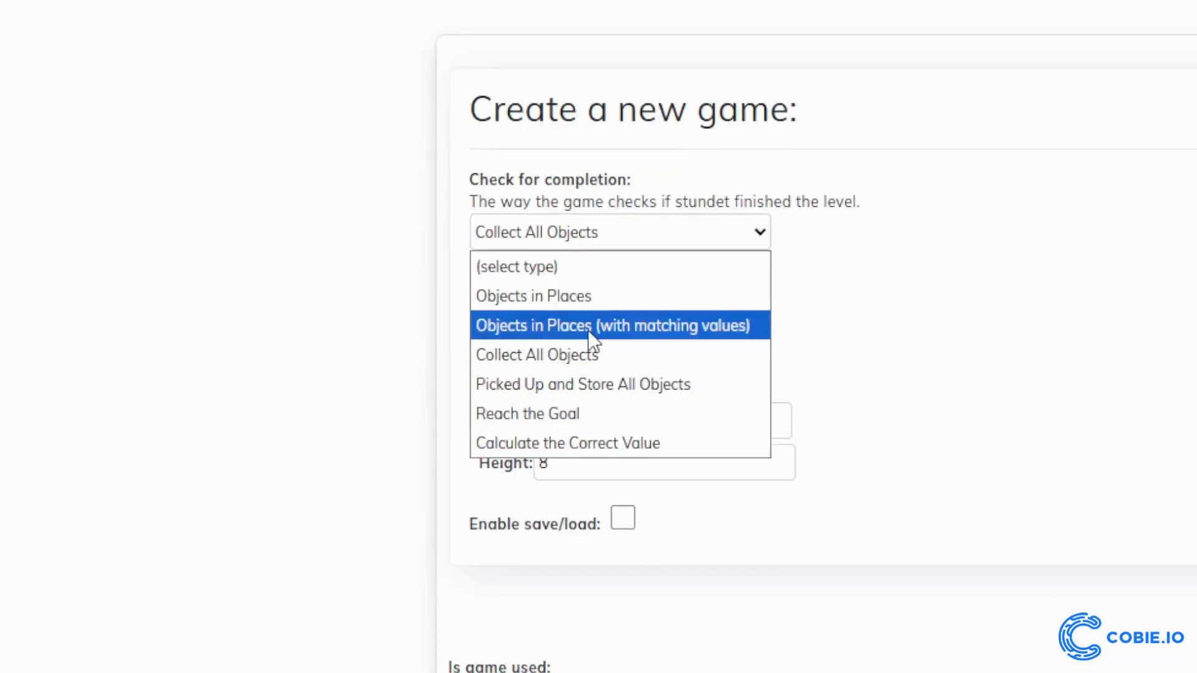
{"action": "left_click", "coordinate": [590, 338]}
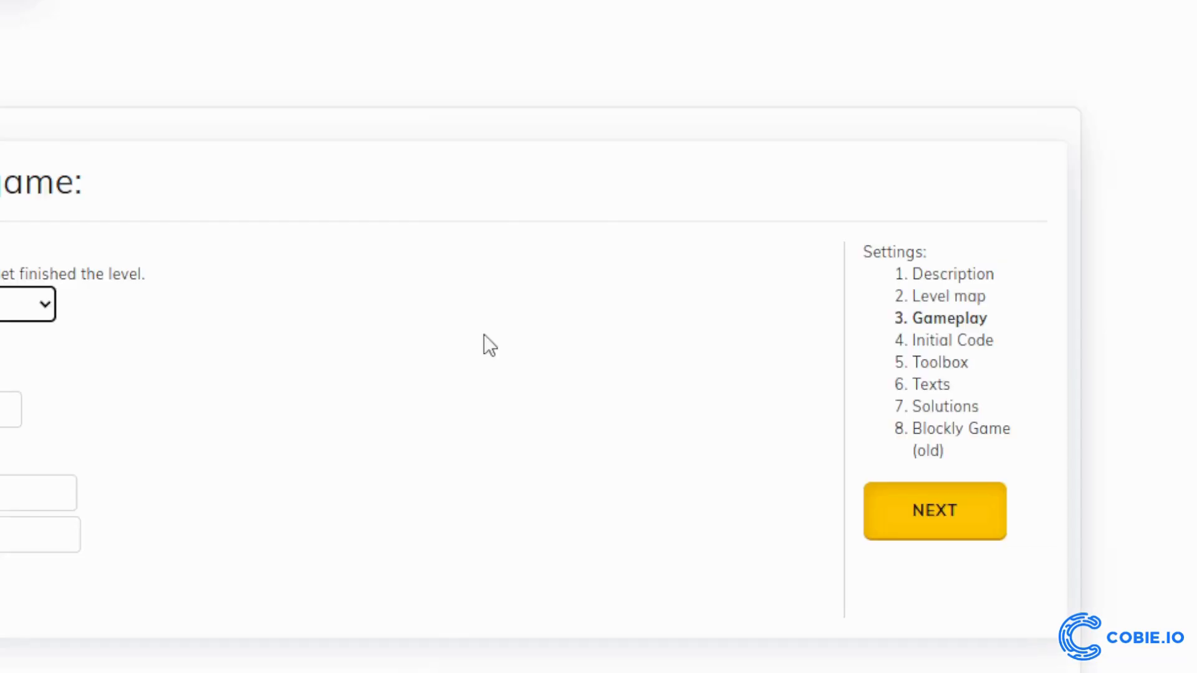
Search the toolbox's single blocks for "move" and include the move left, move up, move right and move down blocks
{"action": "left_click", "coordinate": [695, 388]}
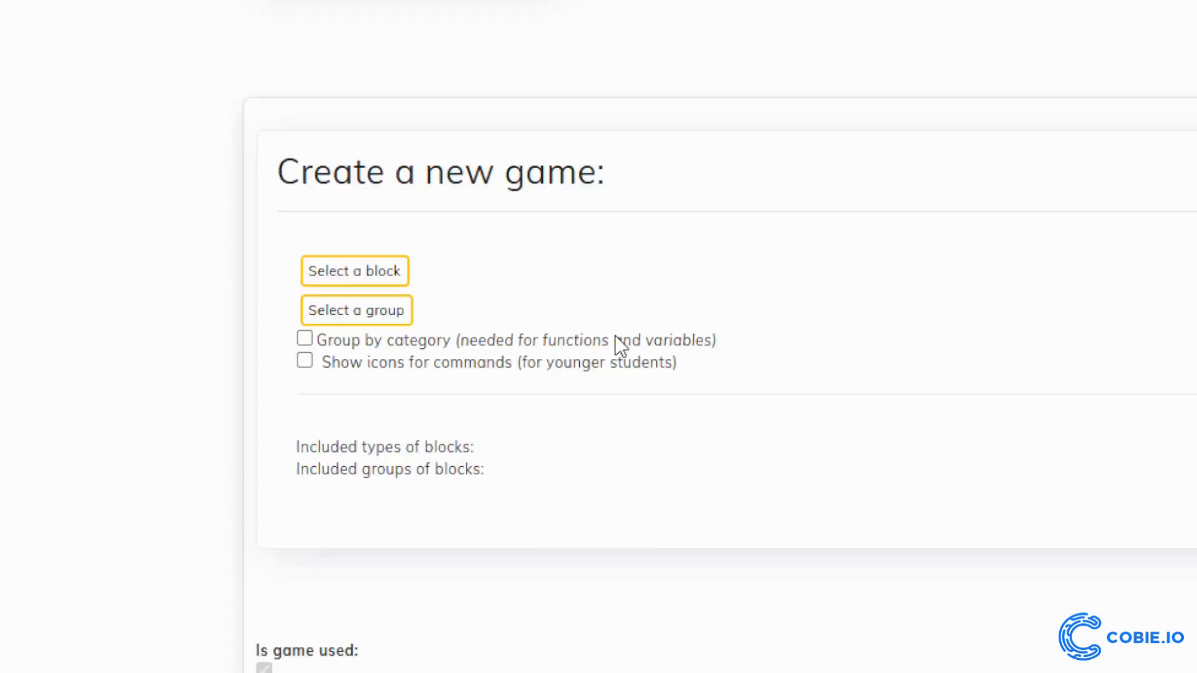
{"action": "left_click", "coordinate": [573, 373]}
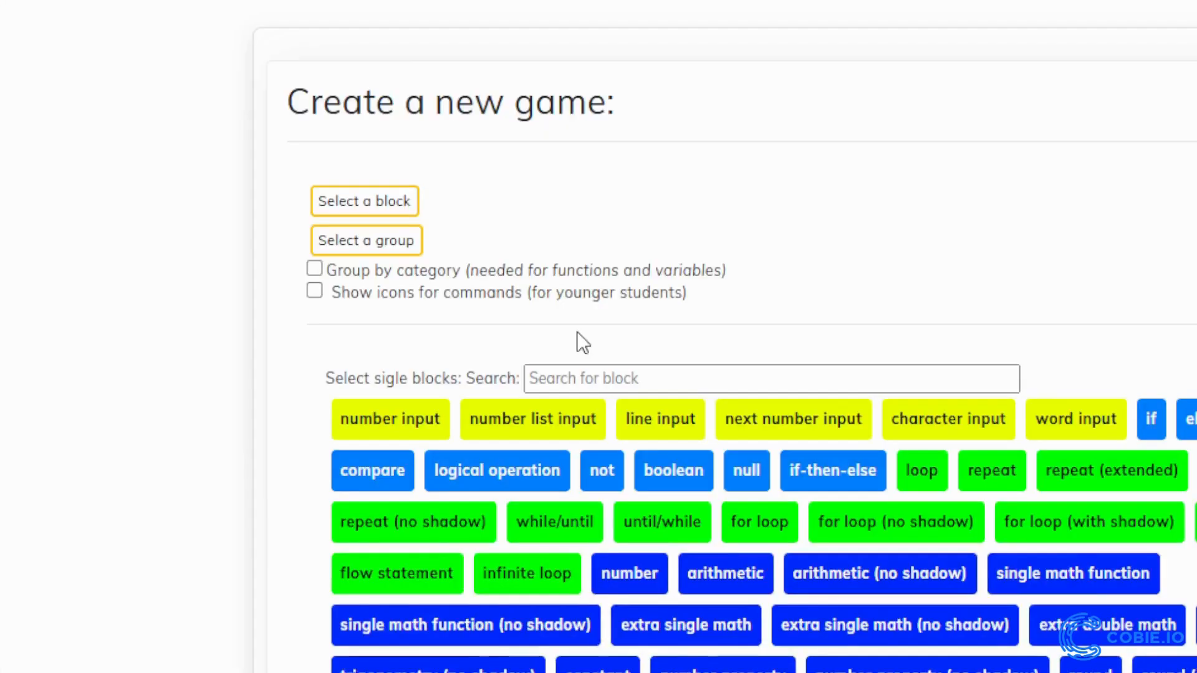
{"action": "left_click", "coordinate": [644, 371]}
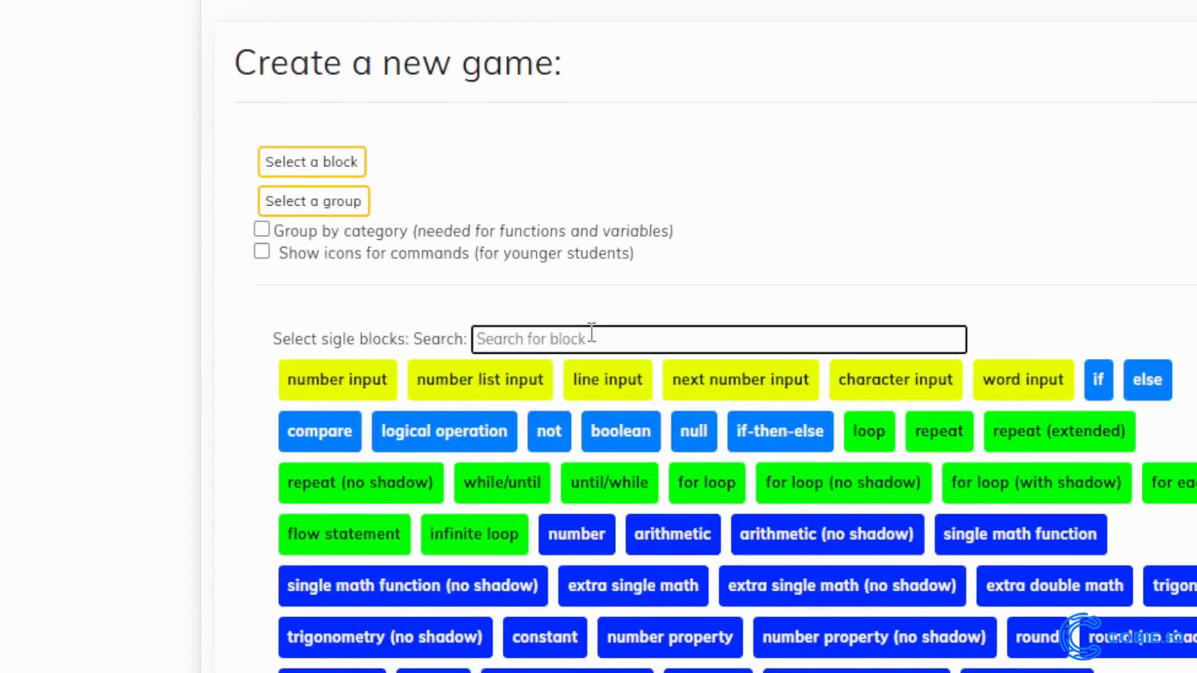
{"action": "type", "text": "move"}
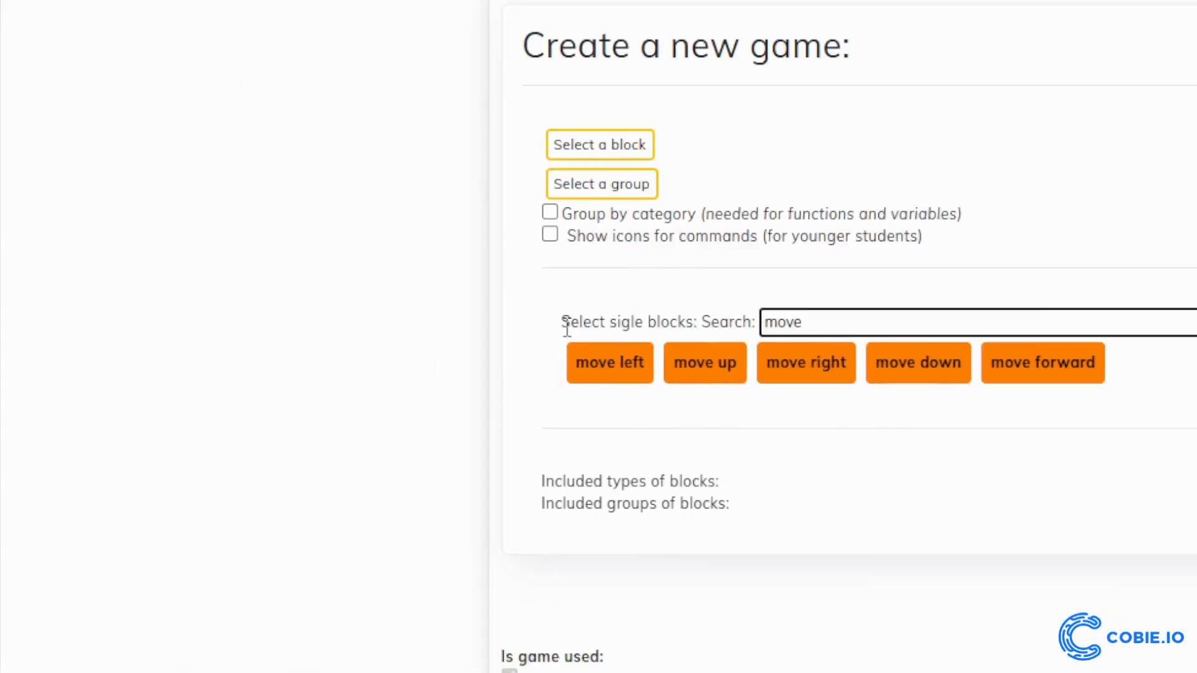
{"action": "left_click", "coordinate": [592, 337]}
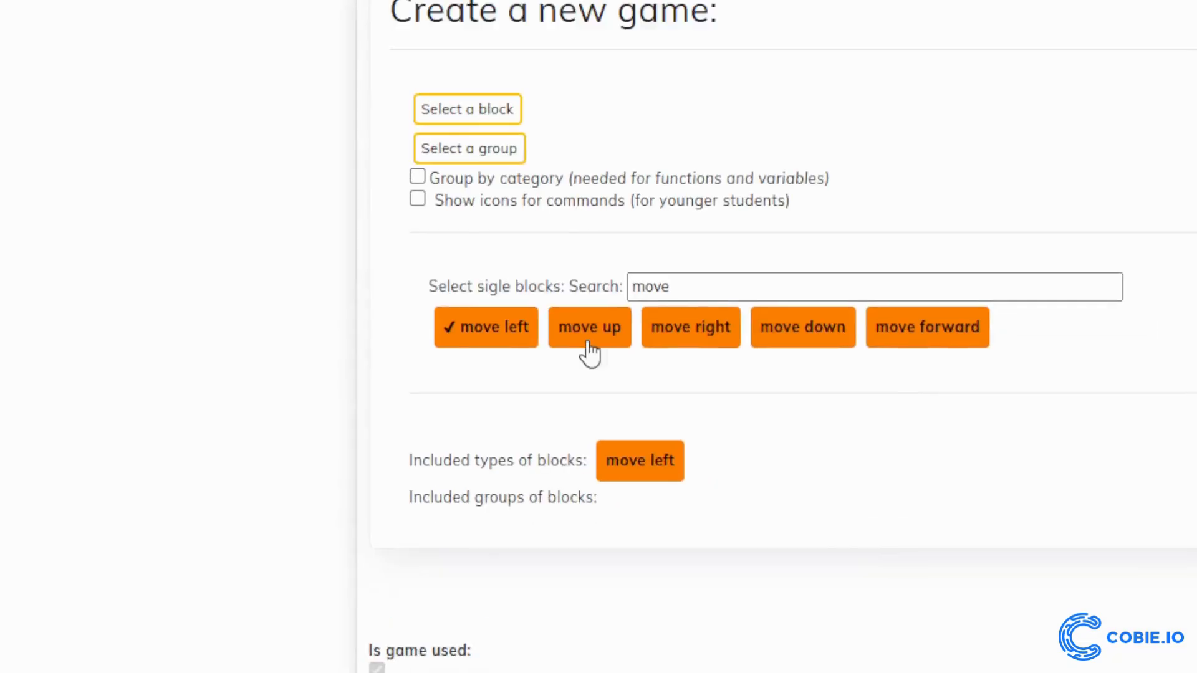
{"action": "left_click", "coordinate": [588, 336]}
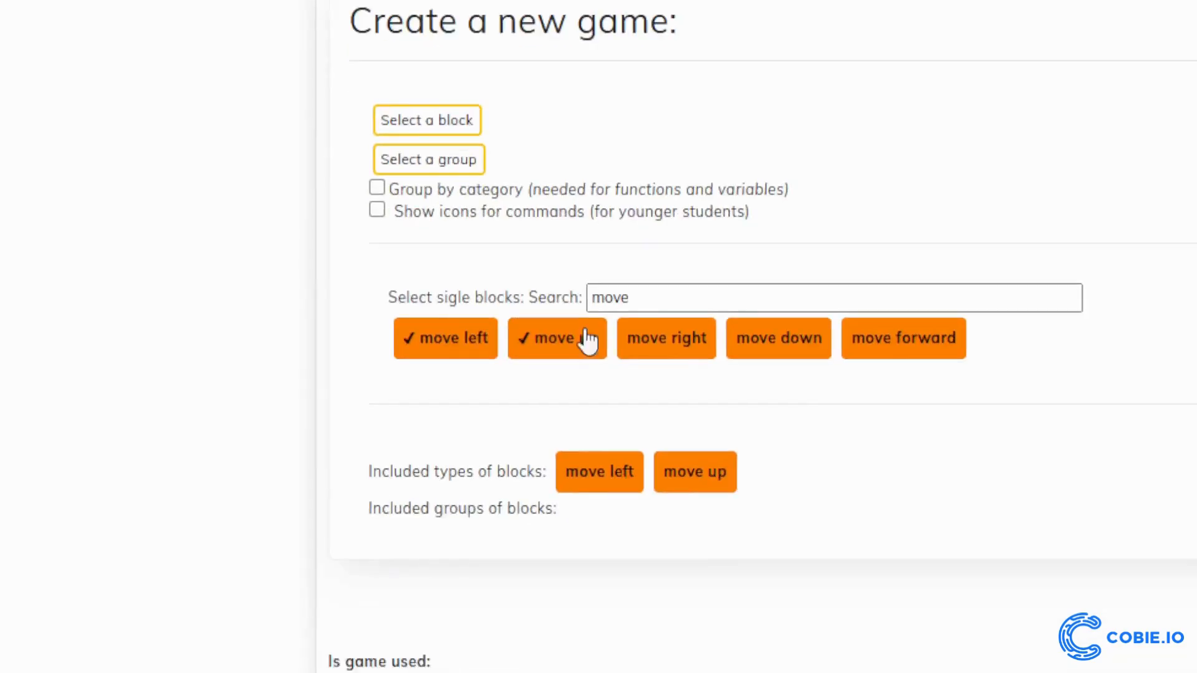
{"action": "left_click", "coordinate": [698, 338]}
{"action": "left_click", "coordinate": [577, 357]}
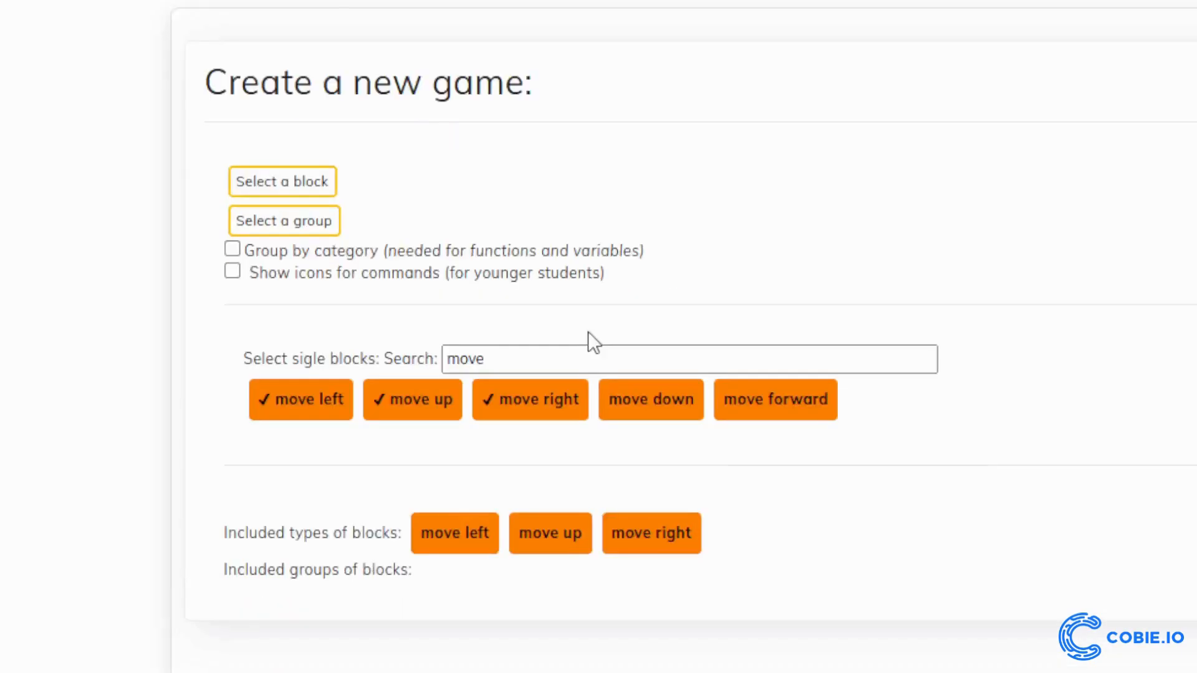
{"action": "left_click", "coordinate": [917, 593]}
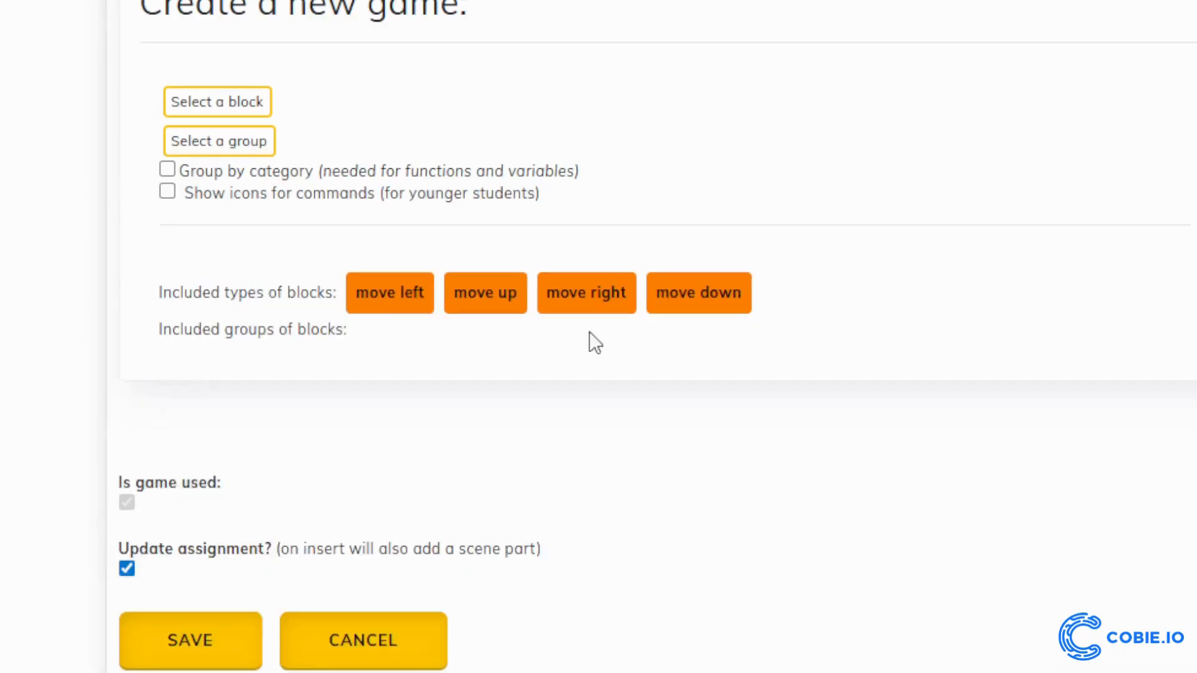
{"action": "left_click", "coordinate": [219, 110]}
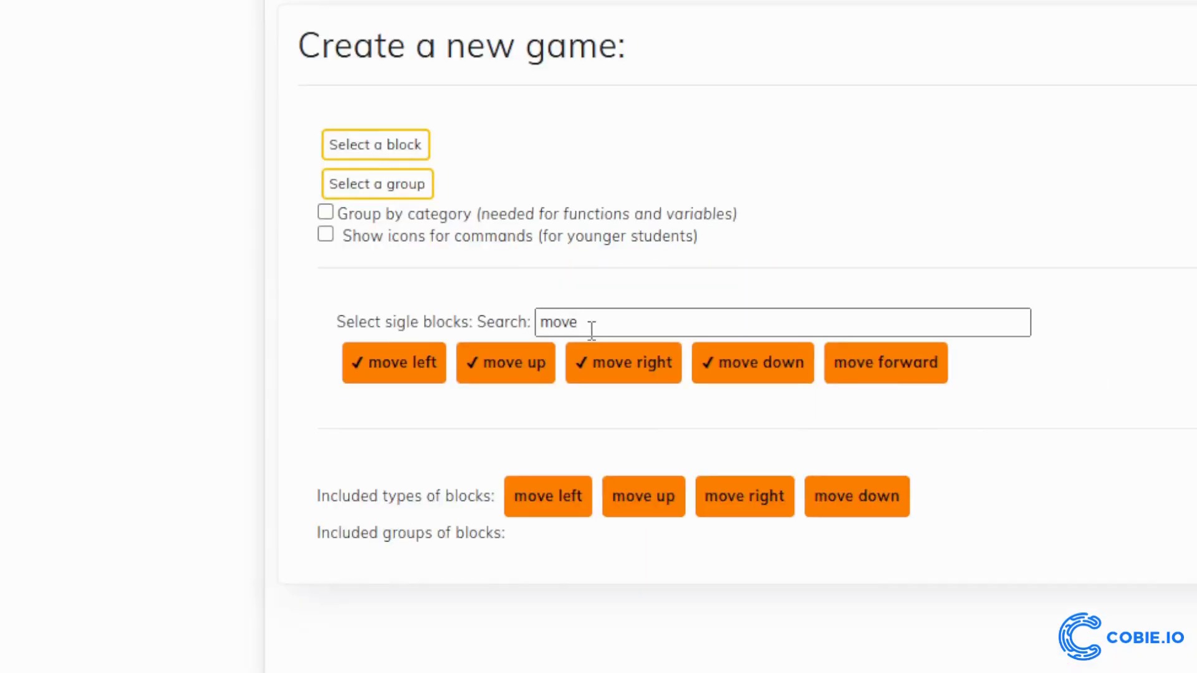
Search the single blocks for "repe" and include a repeat block in the toolbox
{"action": "double_click", "coordinate": [591, 329]}
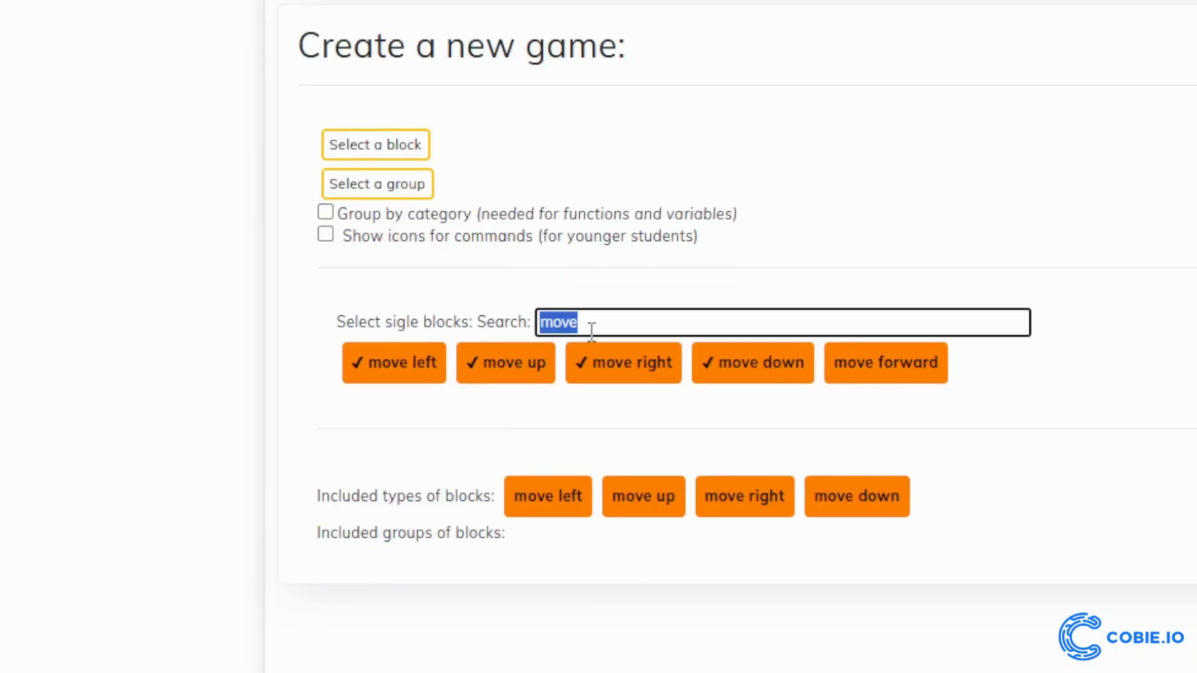
{"action": "type", "text": "repe"}
{"action": "left_click", "coordinate": [586, 339]}
Limit the number of blocks to 20 in the gameplay settings
{"action": "left_click", "coordinate": [591, 337]}
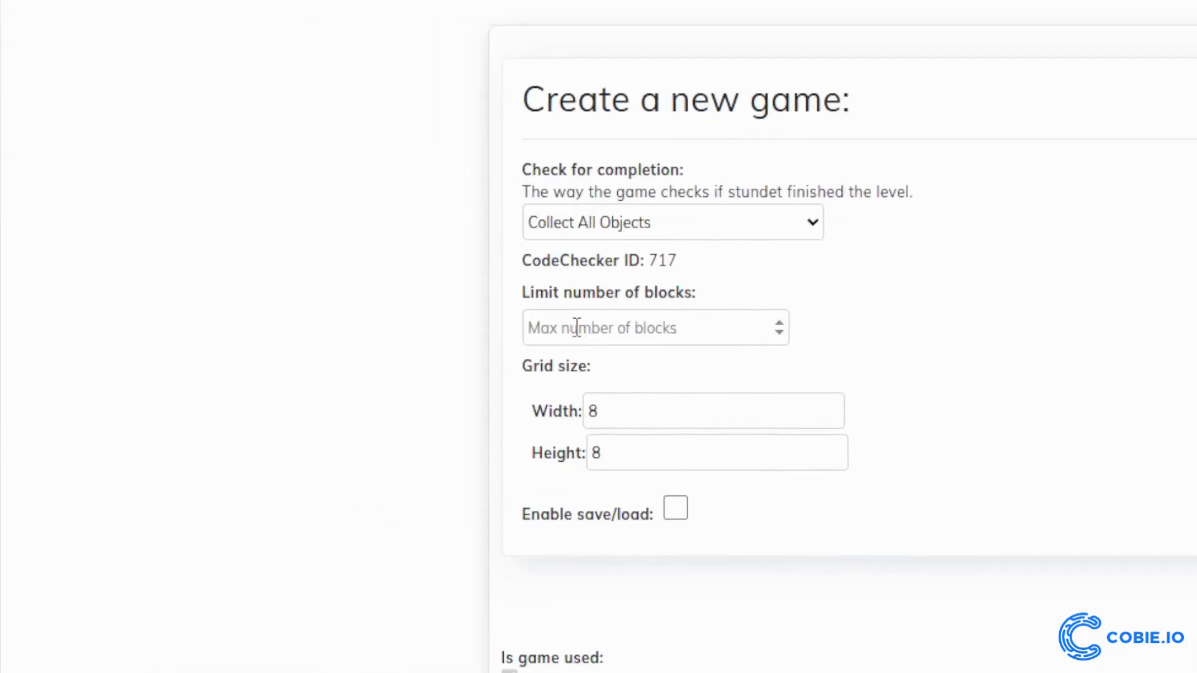
{"action": "left_click", "coordinate": [579, 332]}
{"action": "type", "text": "2"}
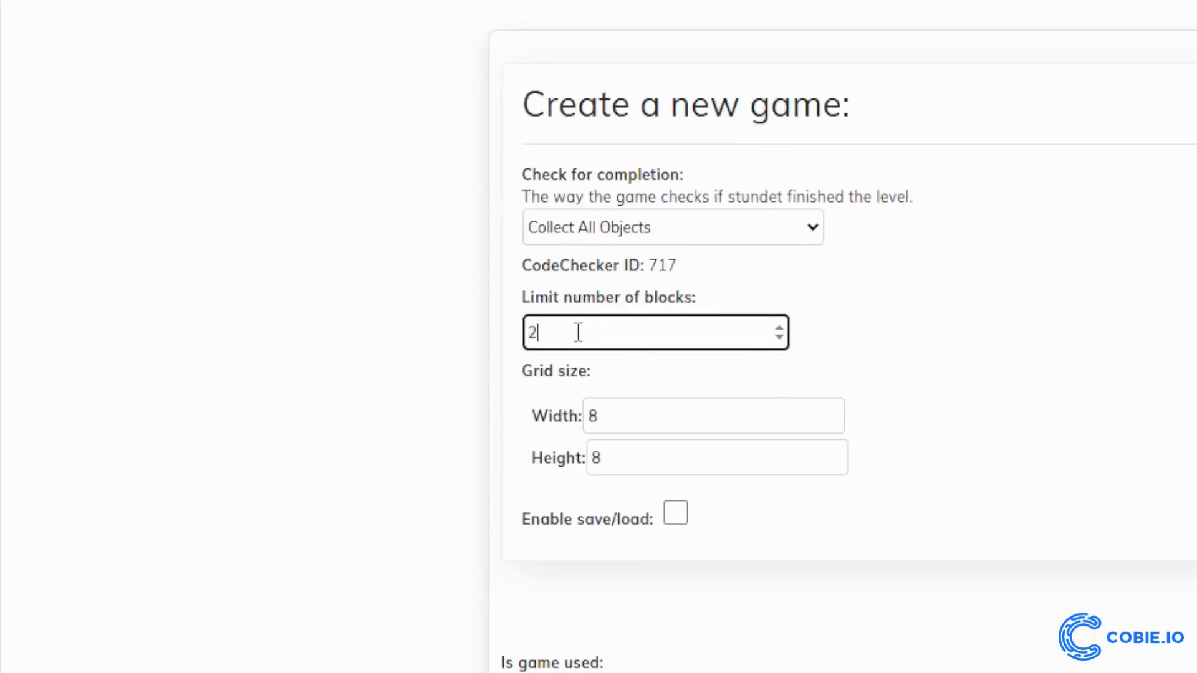
{"action": "type", "text": "0"}
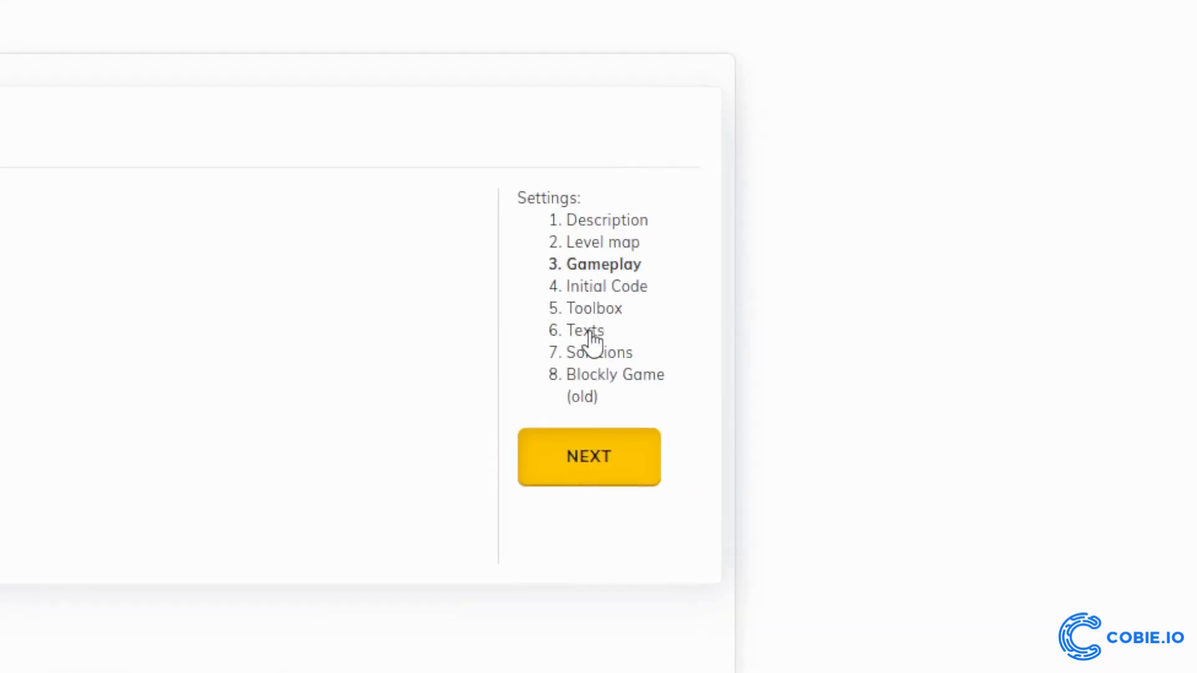
Search the game's English texts for "[hero]" and set "Hedgehog" as the replacement
{"action": "left_click", "coordinate": [577, 360]}
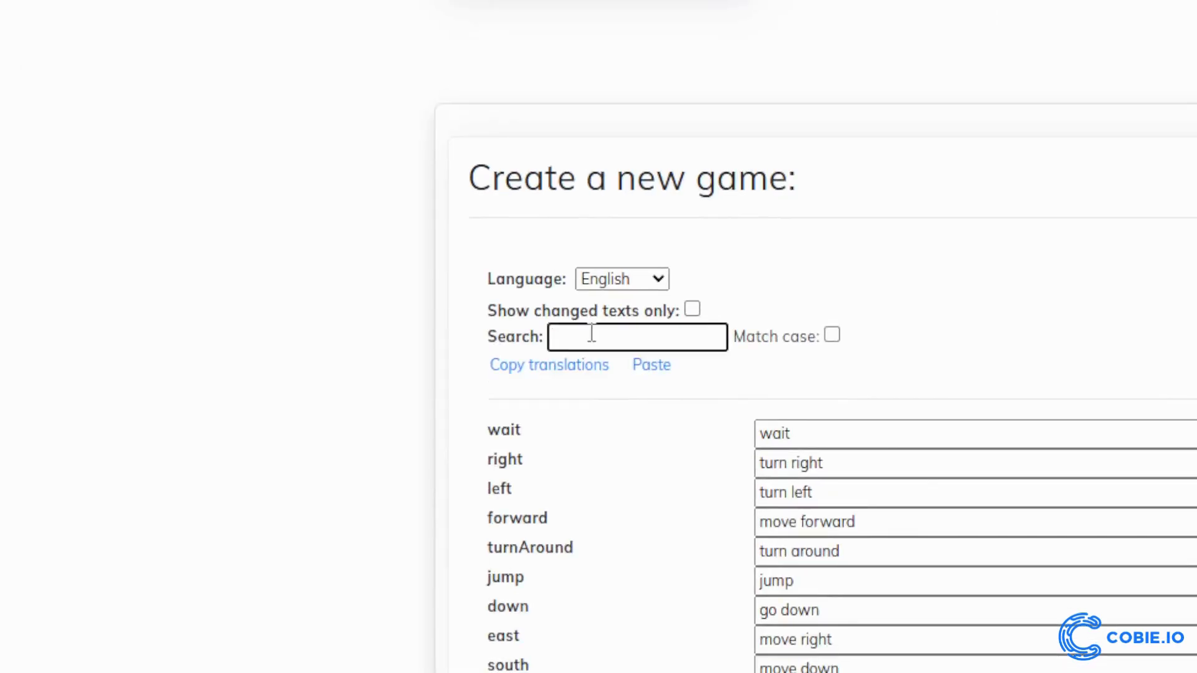
{"action": "type", "text": "[hero]"}
{"action": "left_click", "coordinate": [858, 338]}
{"action": "left_click", "coordinate": [625, 387]}
{"action": "type", "text": "Hedgehog"}
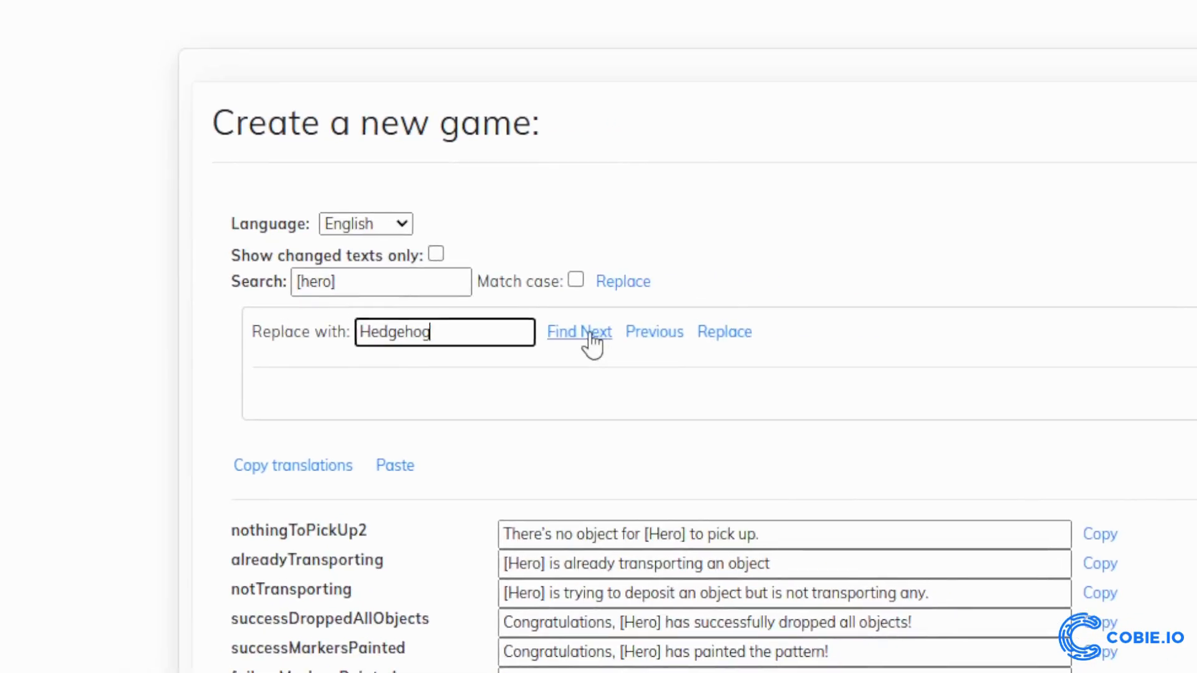
Replace every occurrence of [Hero] in the game's message texts with Hedgehog
{"action": "left_click", "coordinate": [802, 329]}
{"action": "left_click", "coordinate": [947, 330]}
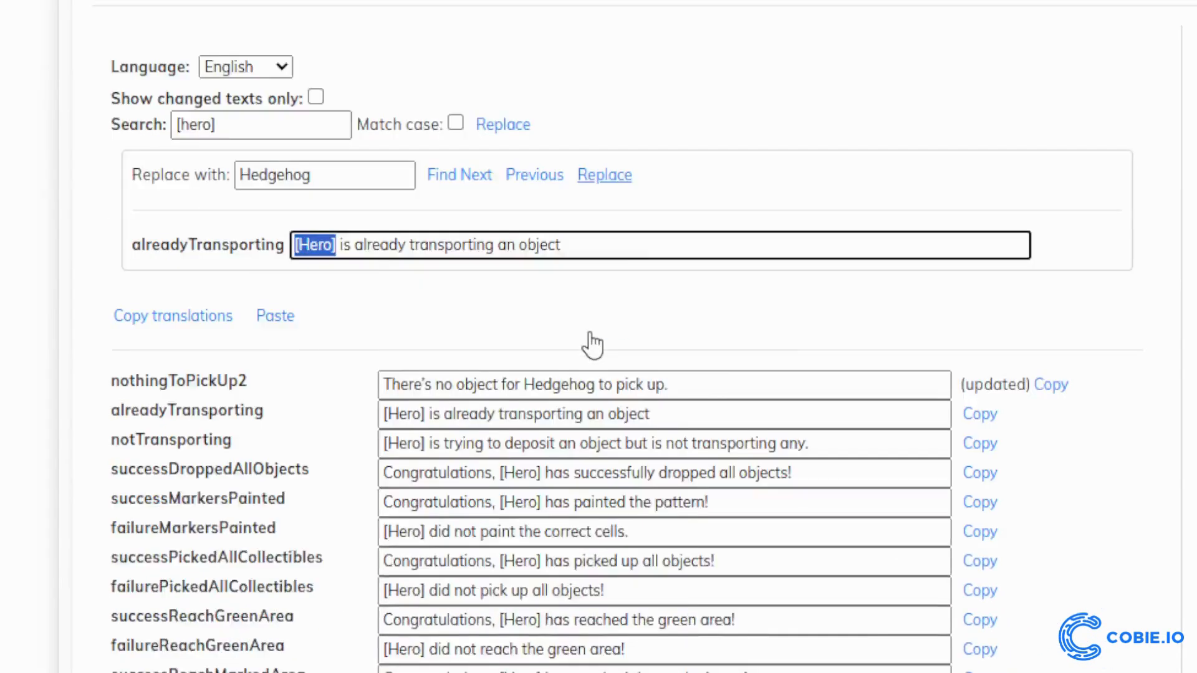
{"action": "left_click", "coordinate": [590, 334]}
{"action": "left_click", "coordinate": [589, 334]}
{"action": "left_click", "coordinate": [590, 334]}
{"action": "left_click", "coordinate": [590, 334]}
{"action": "left_click", "coordinate": [590, 334]}
{"action": "left_click", "coordinate": [590, 334]}
{"action": "left_click", "coordinate": [590, 334]}
{"action": "left_click", "coordinate": [589, 335]}
{"action": "left_click", "coordinate": [590, 334]}
{"action": "left_click", "coordinate": [590, 334]}
{"action": "left_click", "coordinate": [590, 335]}
{"action": "left_click", "coordinate": [589, 334]}
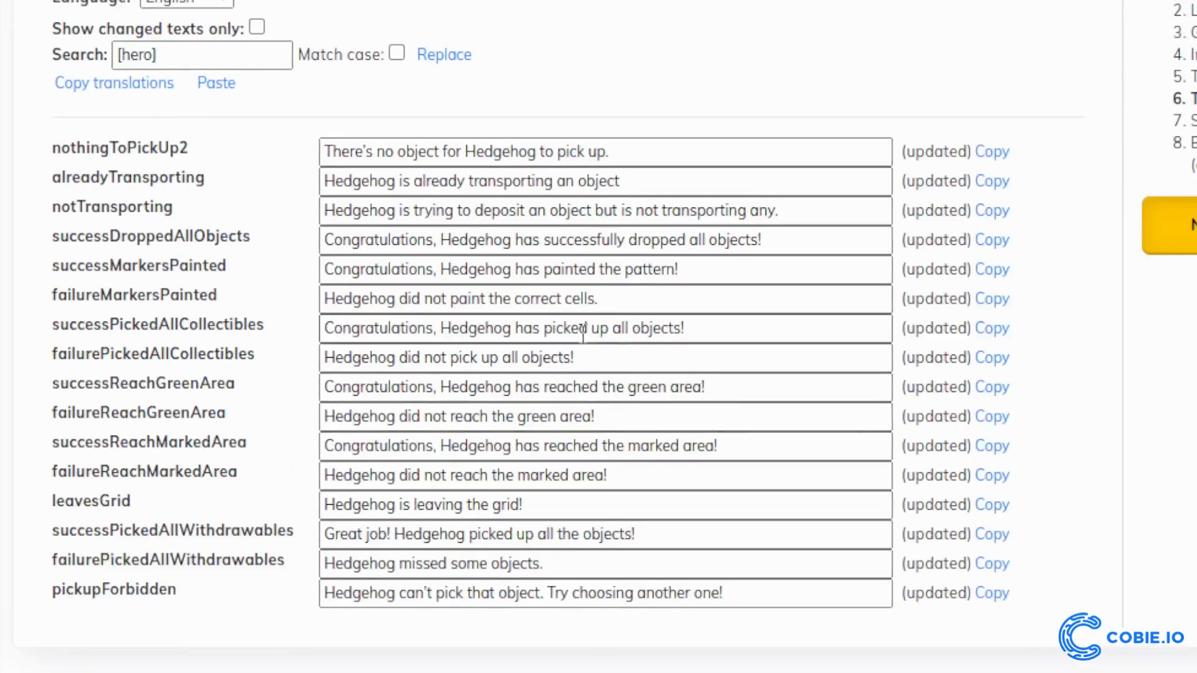
Insert "Barry" after "Hedgehog" in the successPickedAllCollectibles message and save the game
{"action": "left_click", "coordinate": [523, 327]}
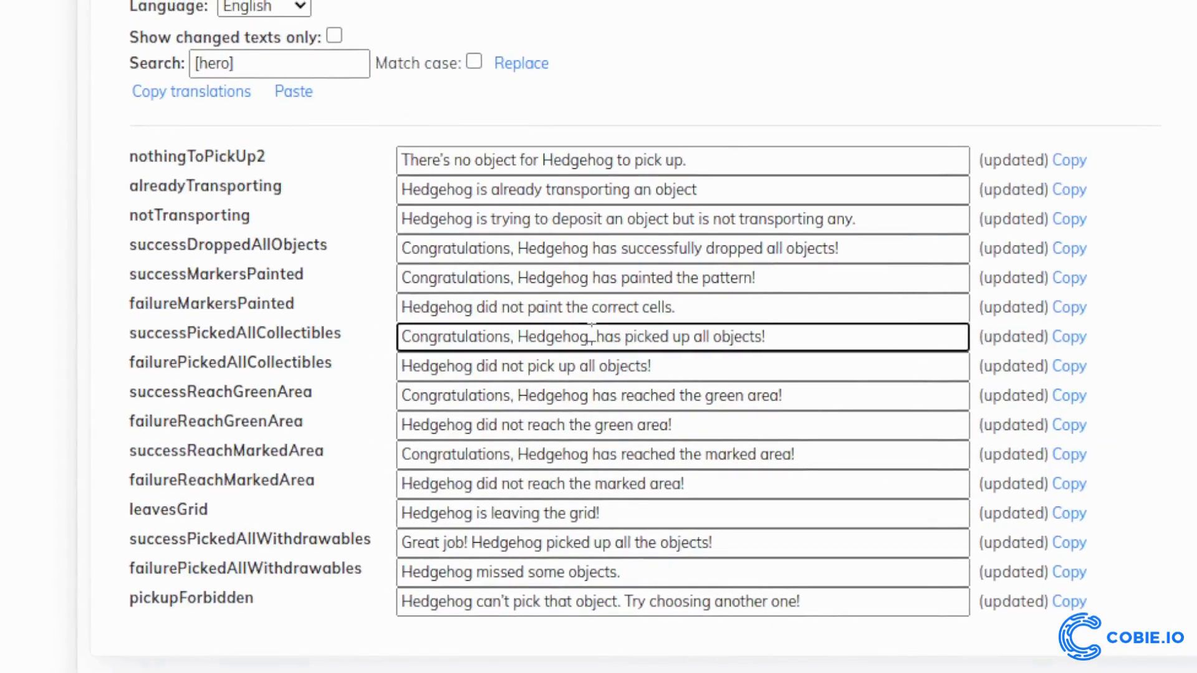
{"action": "type", "text": "Barry"}
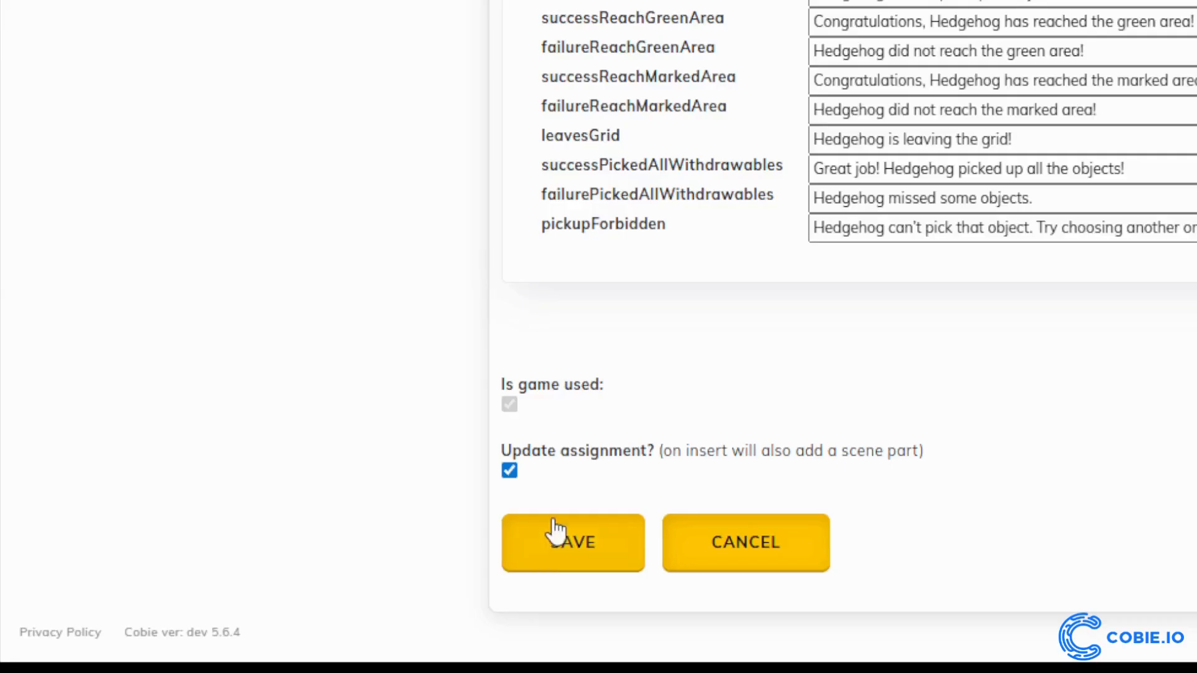
{"action": "left_click", "coordinate": [574, 554]}
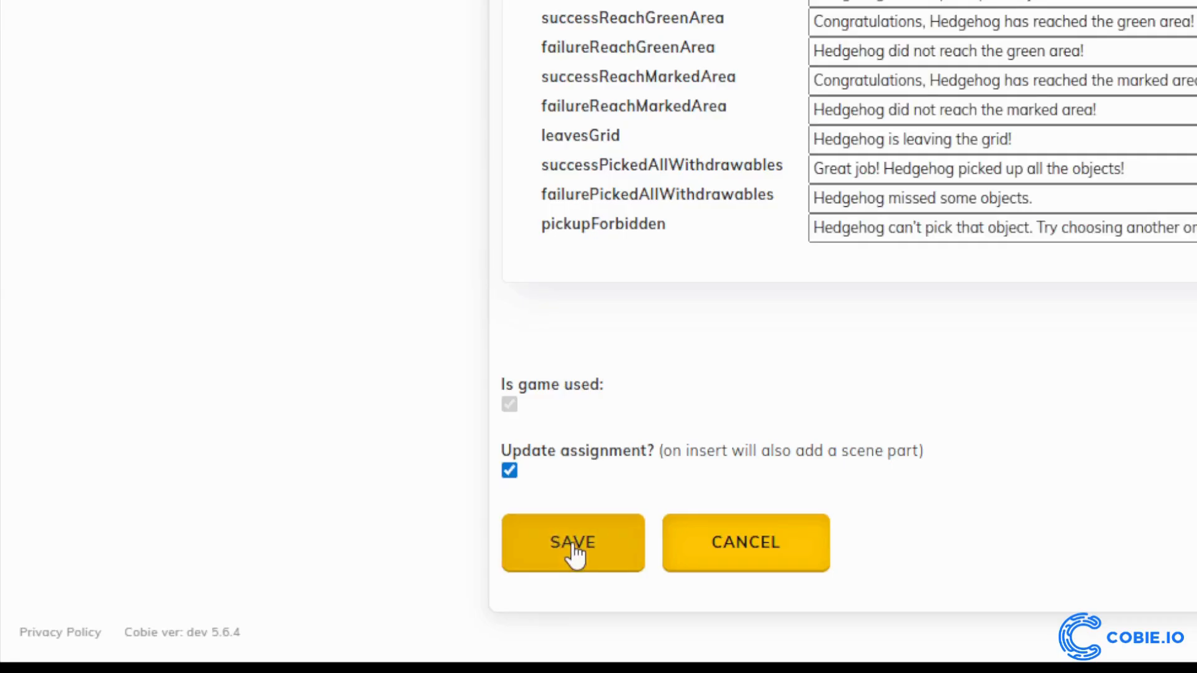